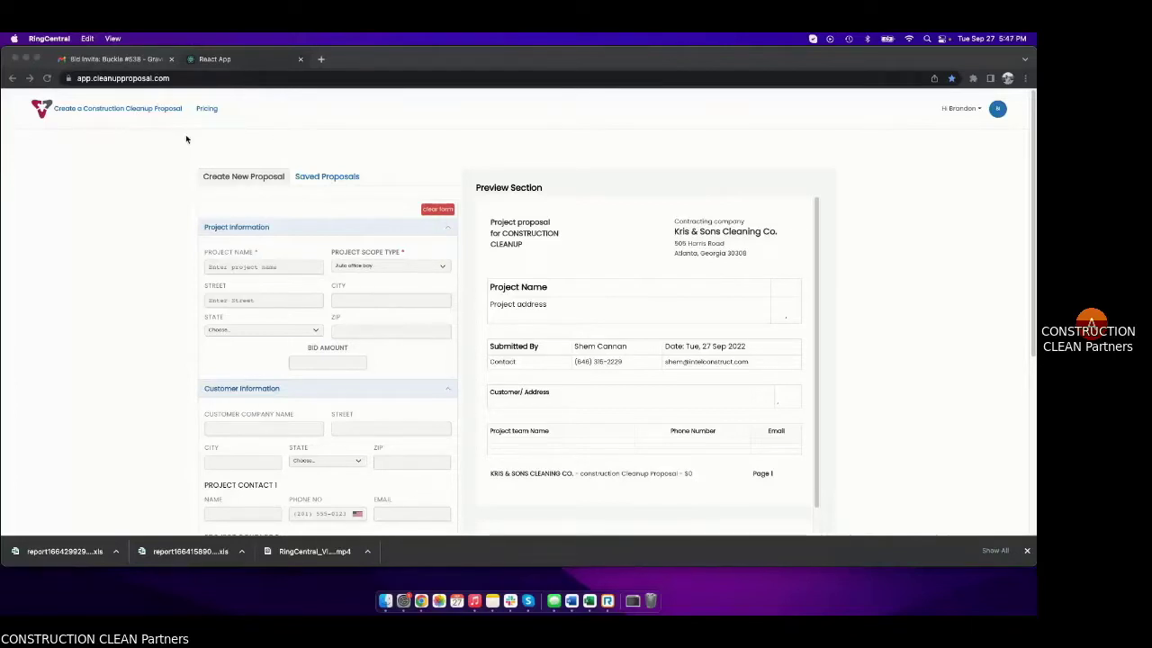
Step: Check the subject line of the Buckle #538 bid invite email in Gmail
click(118, 60)
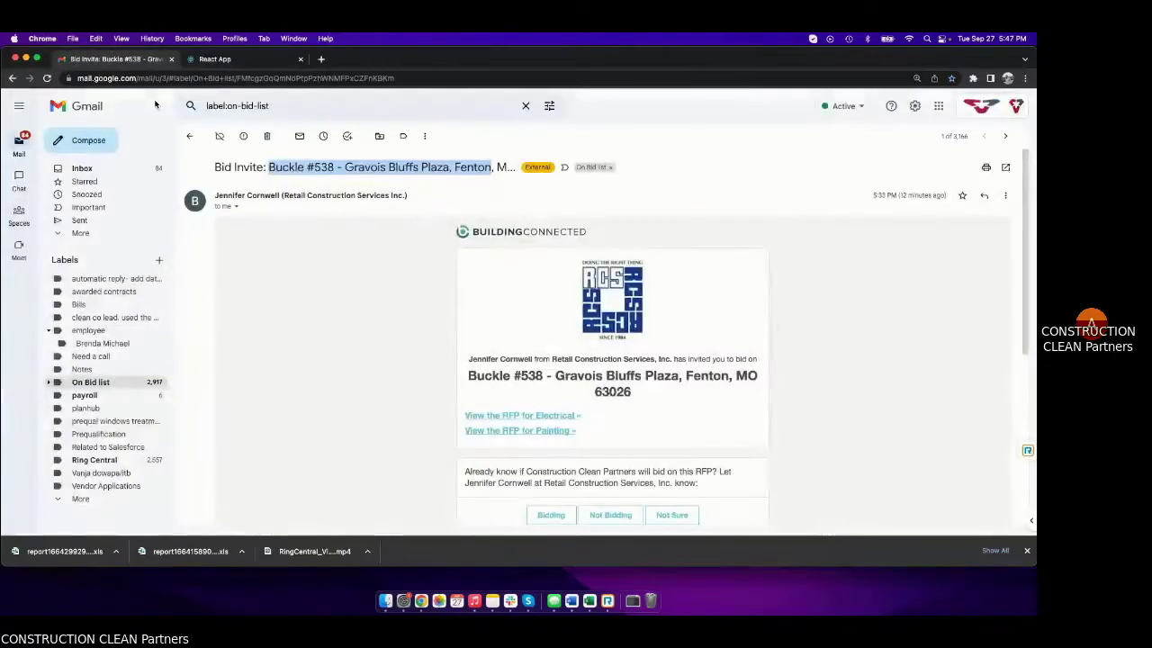
double_click(286, 168)
click(346, 169)
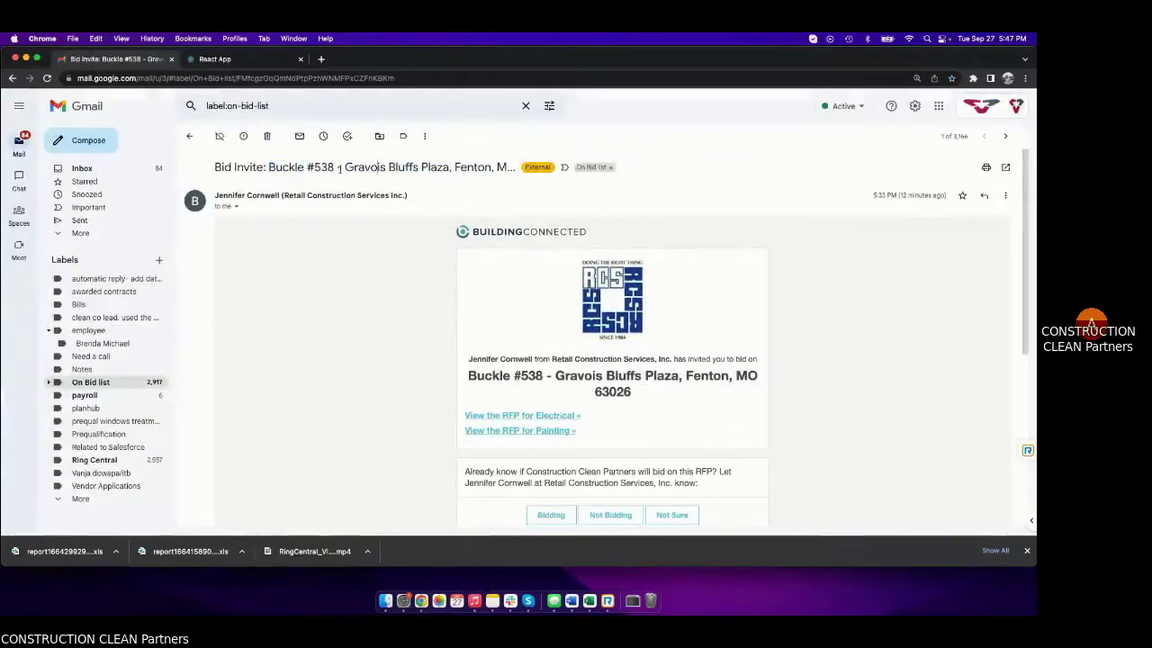
Step: Return to the On Bid message list and scroll through it to find the invite
click(189, 136)
scroll(465, 273, down, 3)
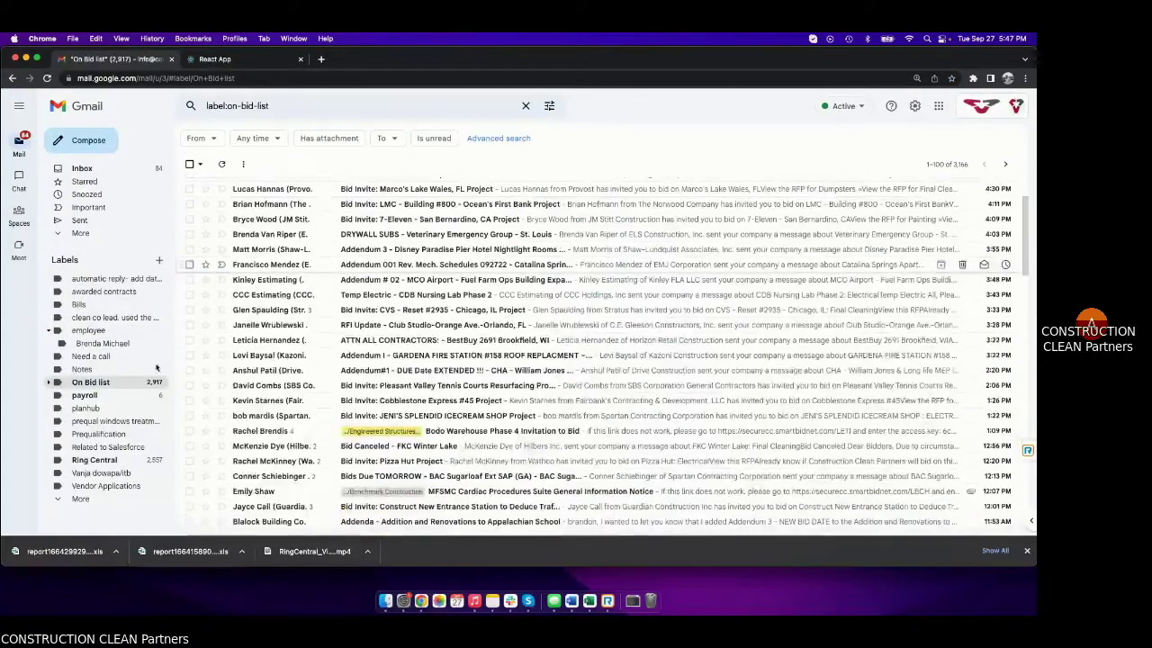
scroll(486, 347, down, 10)
scroll(508, 346, down, 5)
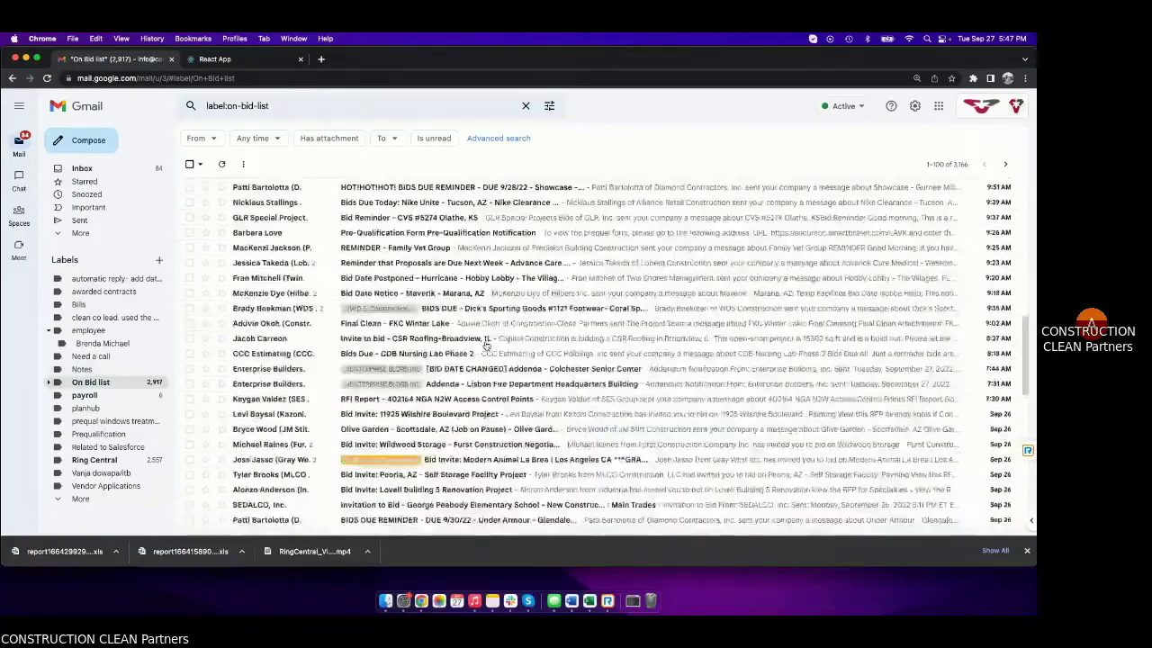
scroll(504, 342, down, 5)
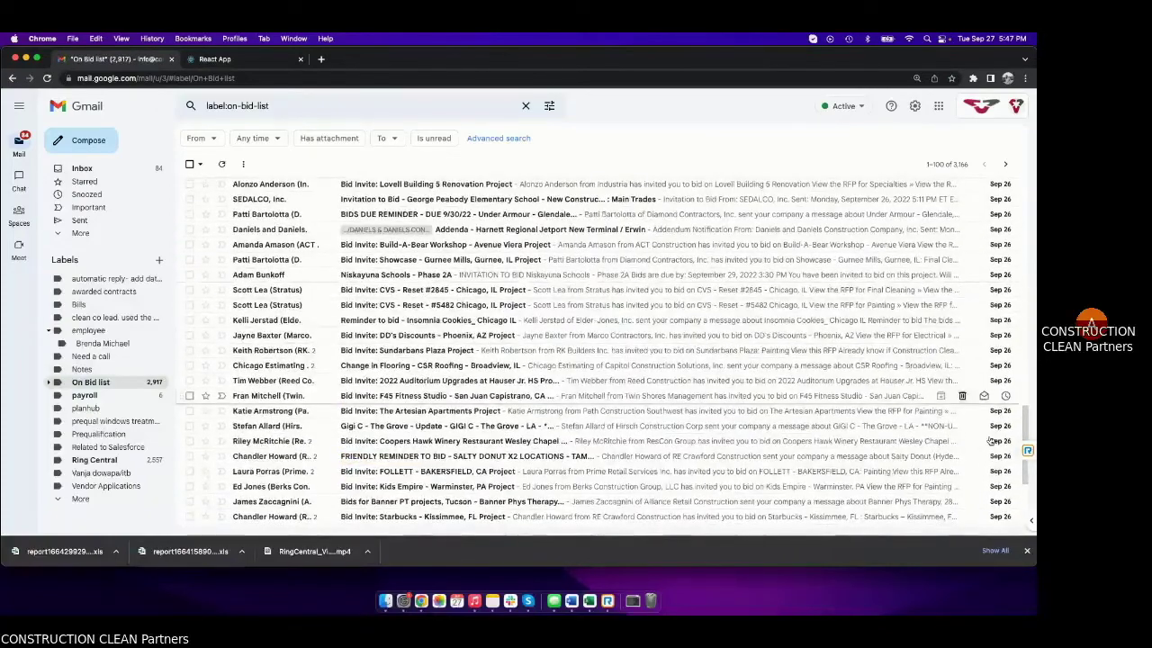
scroll(765, 423, down, 5)
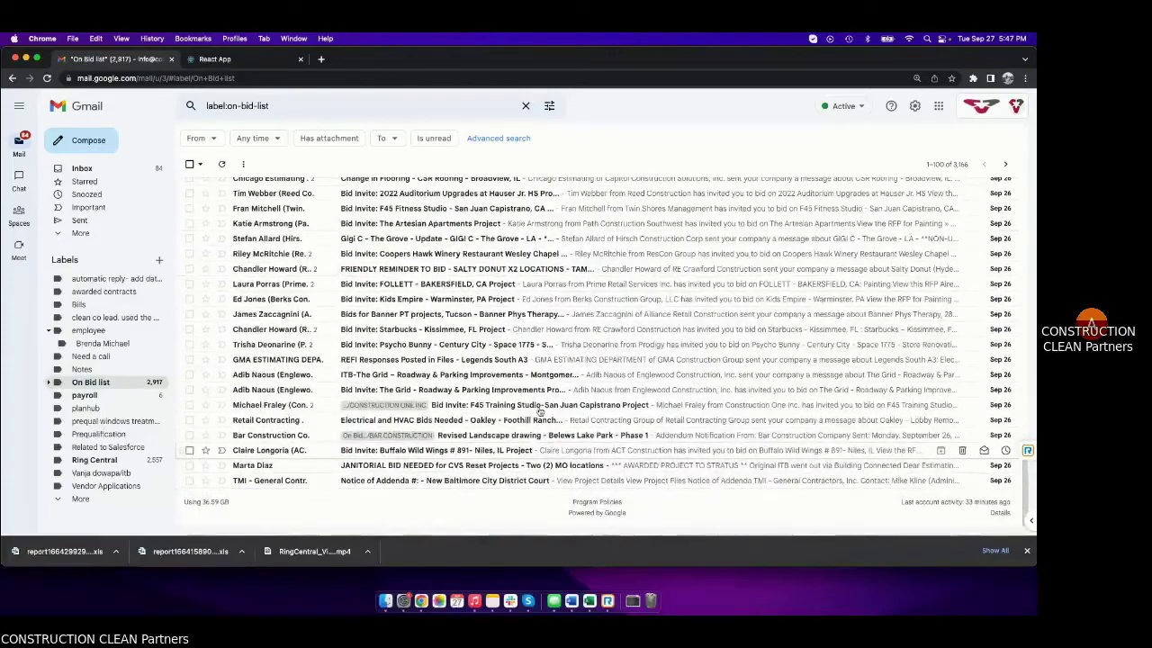
scroll(700, 473, up, 10)
scroll(701, 473, up, 3)
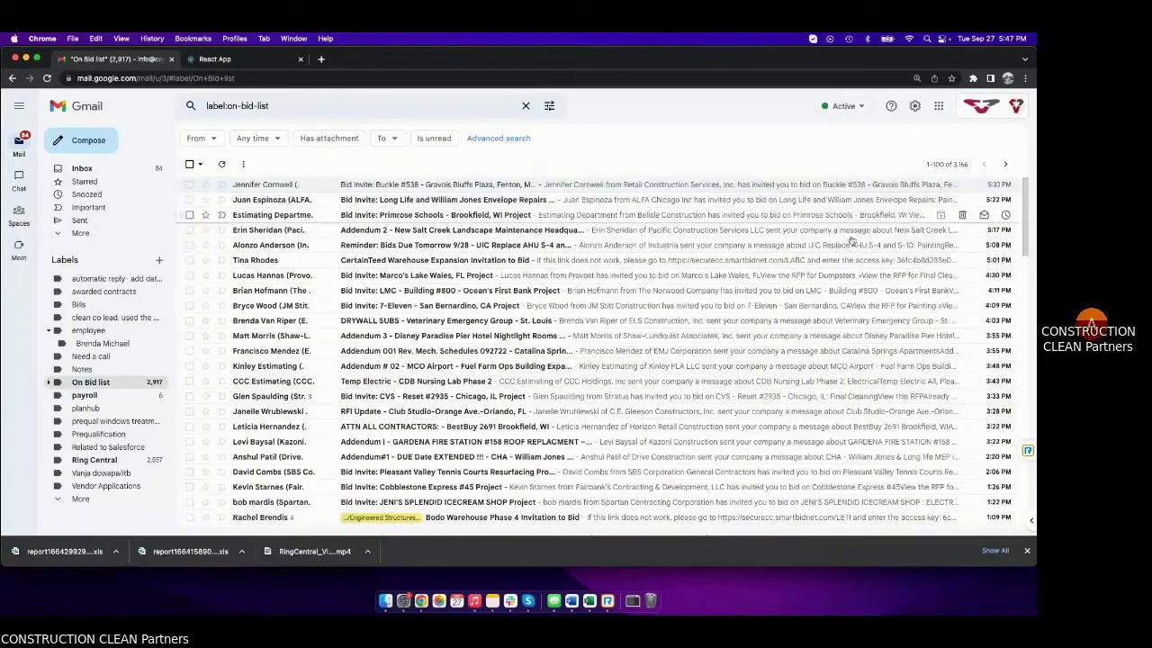
scroll(891, 297, down, 5)
scroll(888, 351, down, 5)
scroll(886, 392, down, 3)
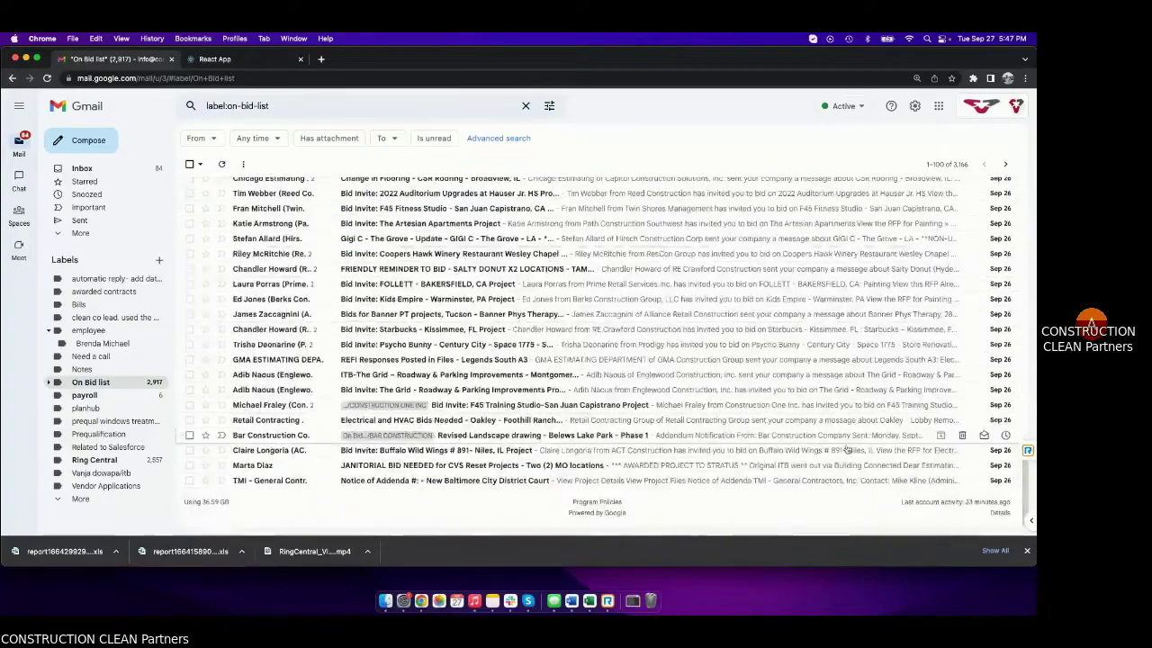
scroll(855, 414, up, 15)
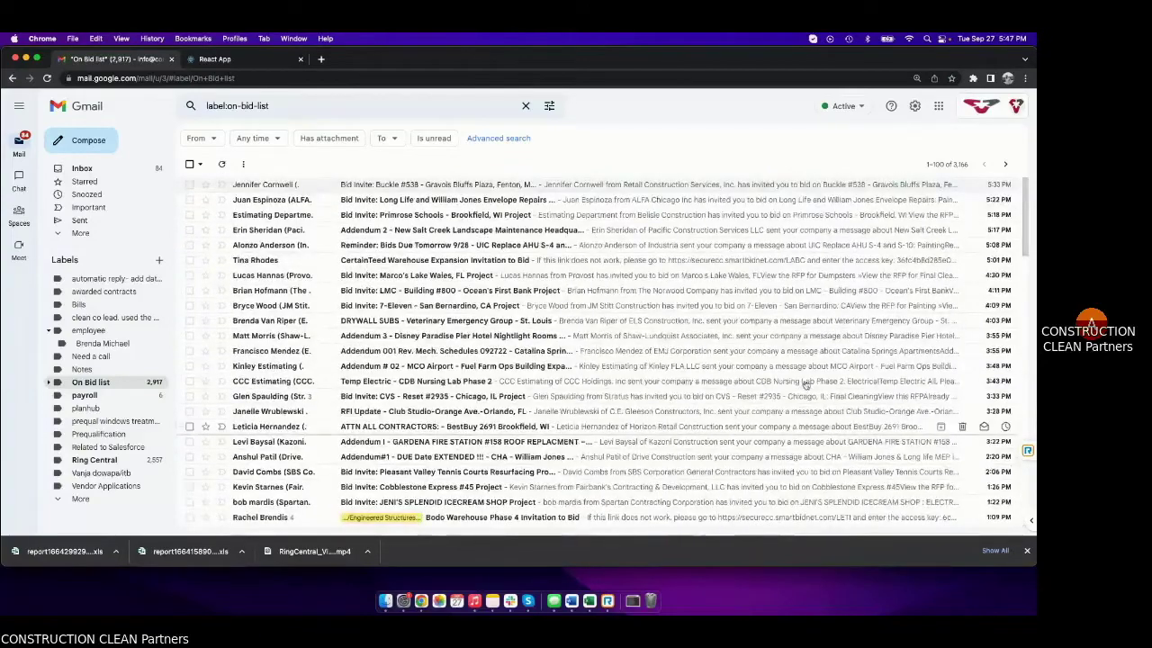
mouse_move(425, 185)
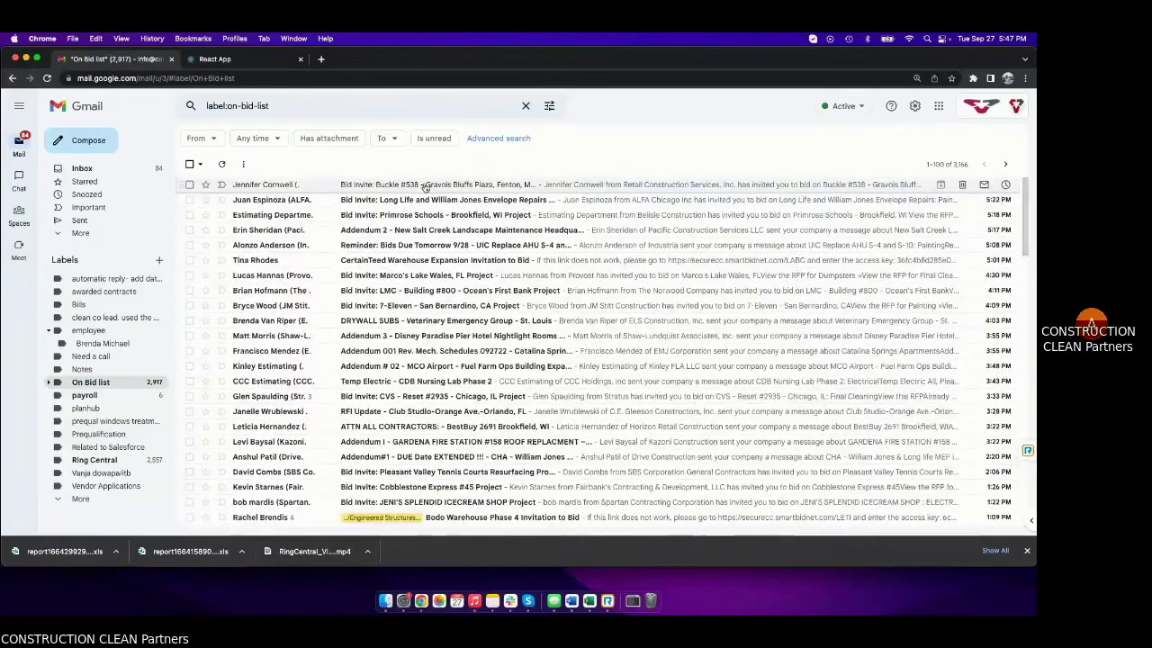
Step: Open the Buckle #538 invite from Retail Construction Services and select its full project heading
click(426, 186)
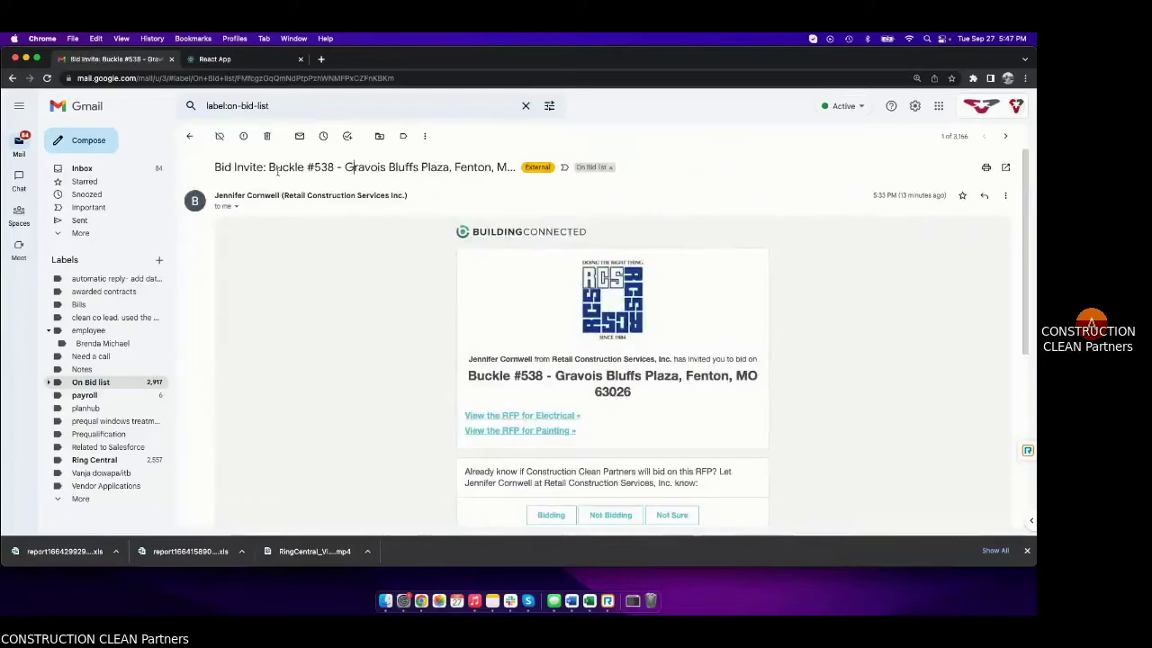
drag(268, 168, 492, 167)
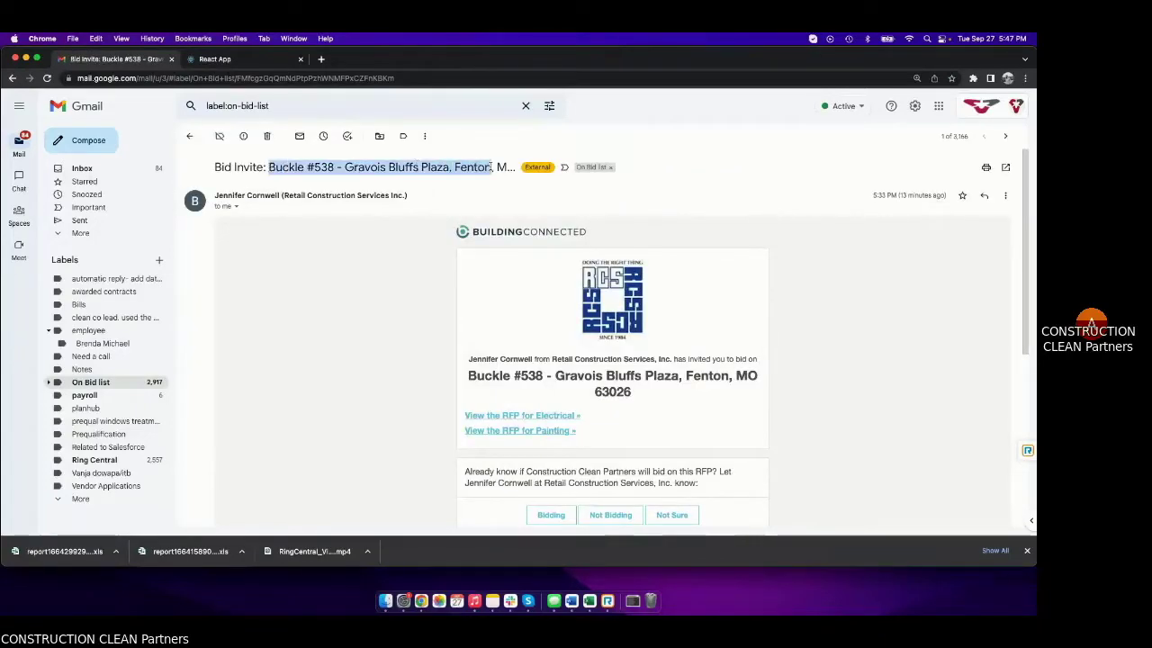
click(600, 376)
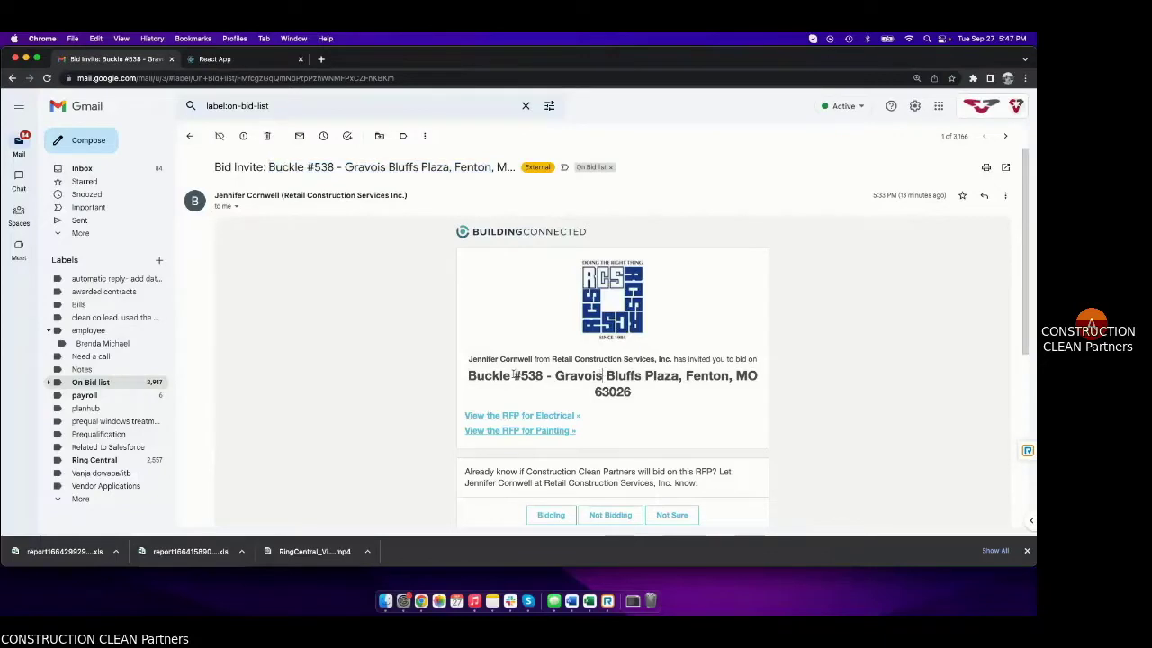
triple_click(603, 375)
key(super+c)
Step: Paste the Buckle #538 heading as Project Name and choose Retail as Project Scope Type
click(225, 60)
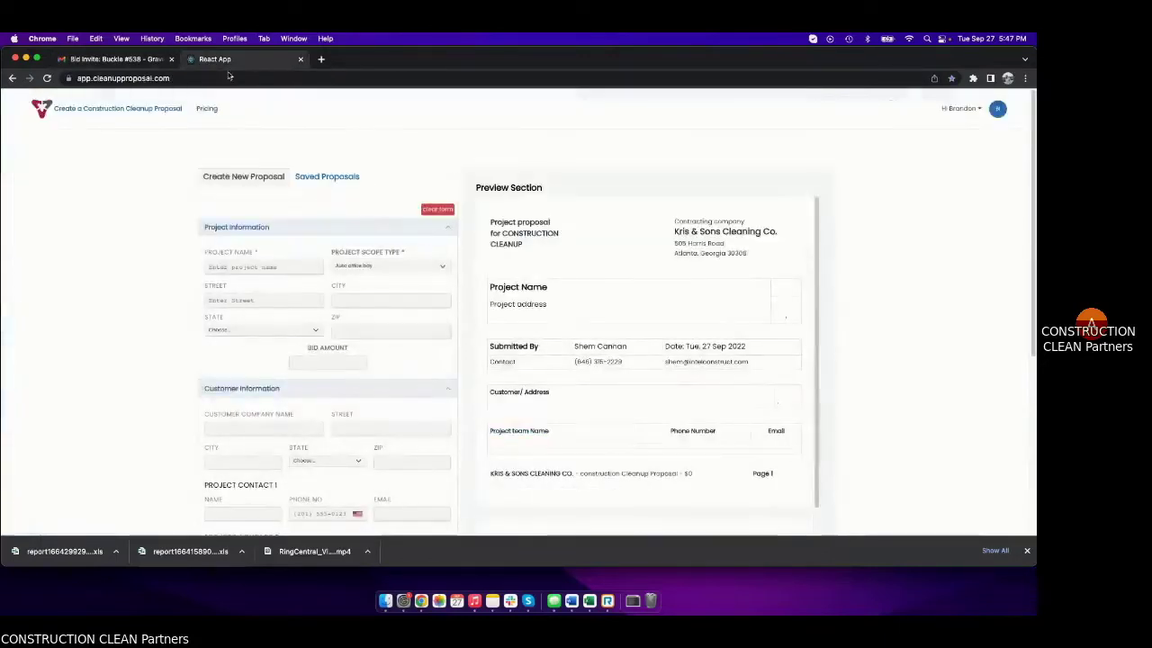
click(277, 263)
key(super+v)
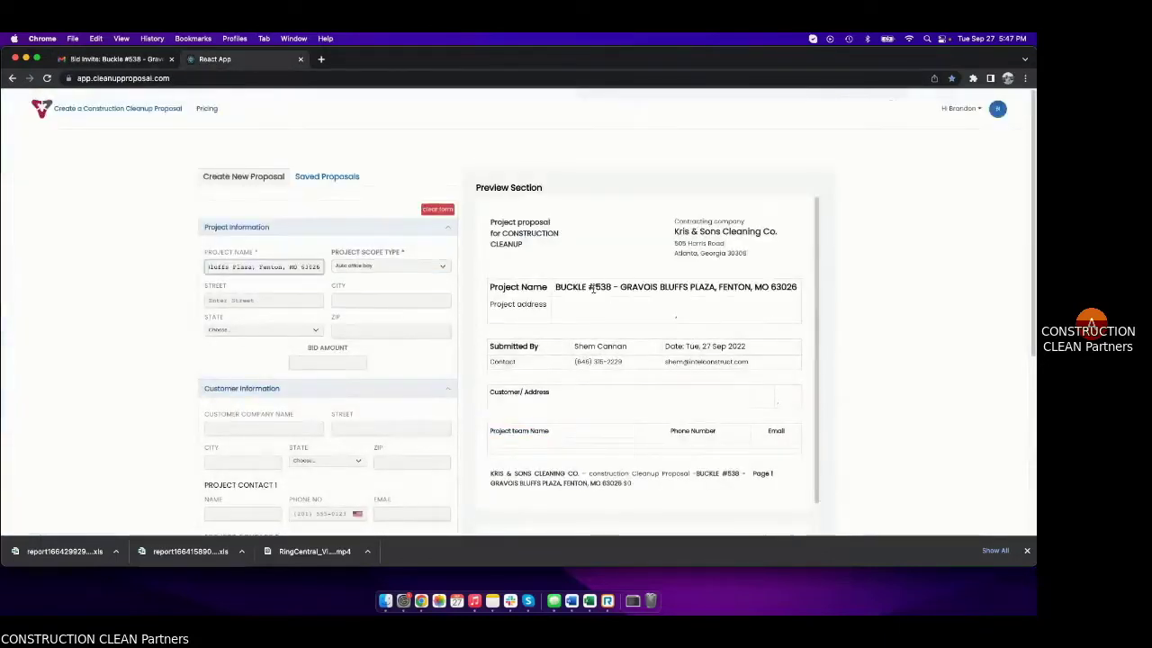
click(364, 270)
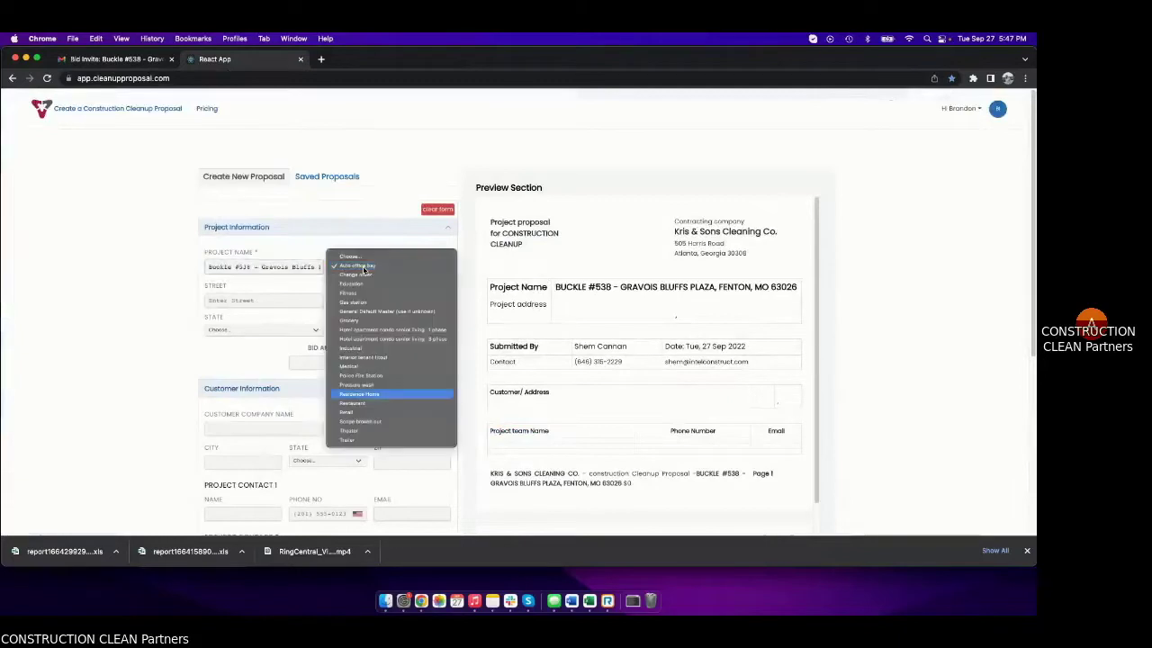
key(Down)
key(Return)
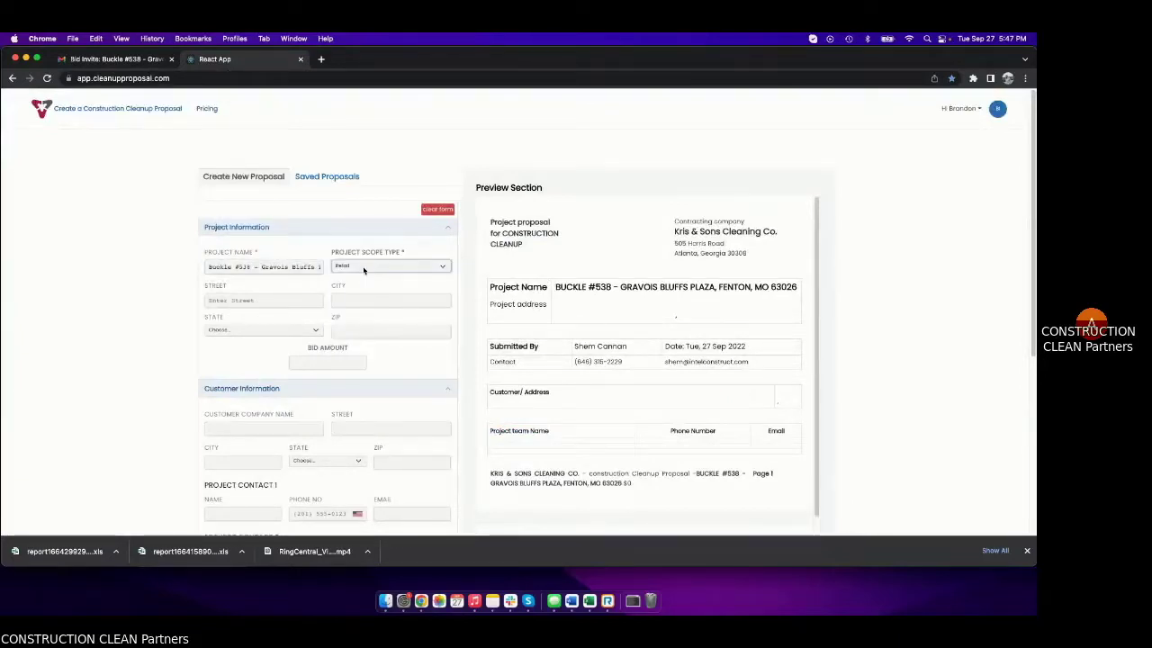
Step: Scroll the proposal preview to review the retail cleaning tasks
scroll(601, 335, down, 3)
scroll(602, 335, down, 2)
scroll(601, 335, down, 3)
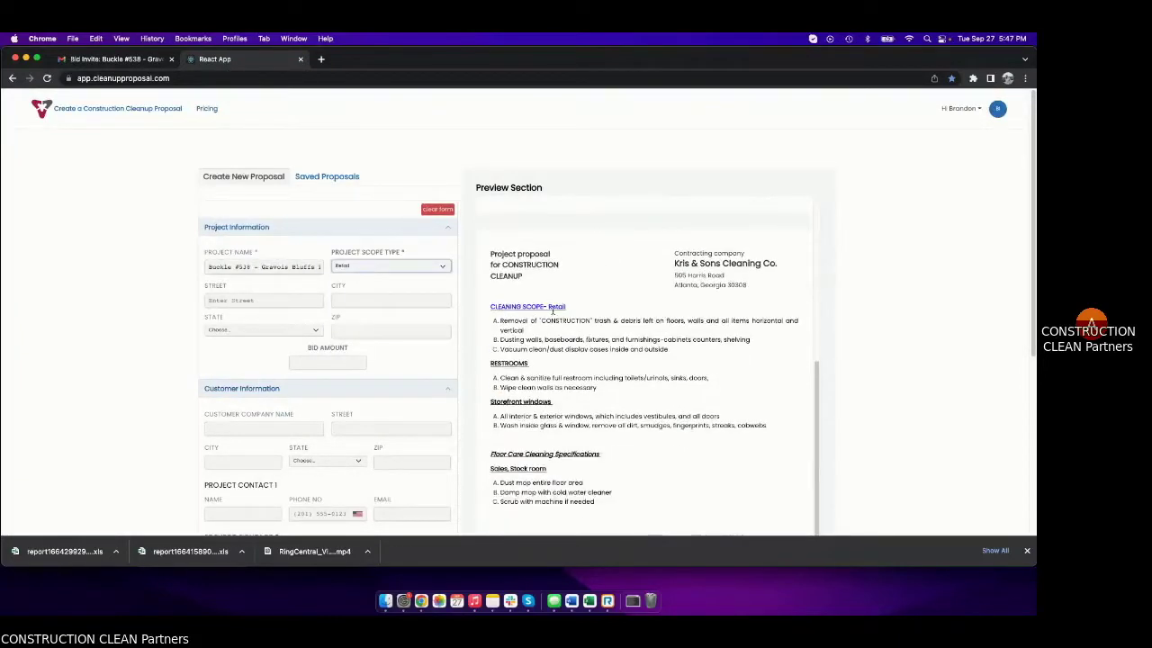
scroll(552, 311, down, 1)
scroll(555, 311, down, 2)
scroll(556, 309, down, 1)
scroll(559, 307, down, 3)
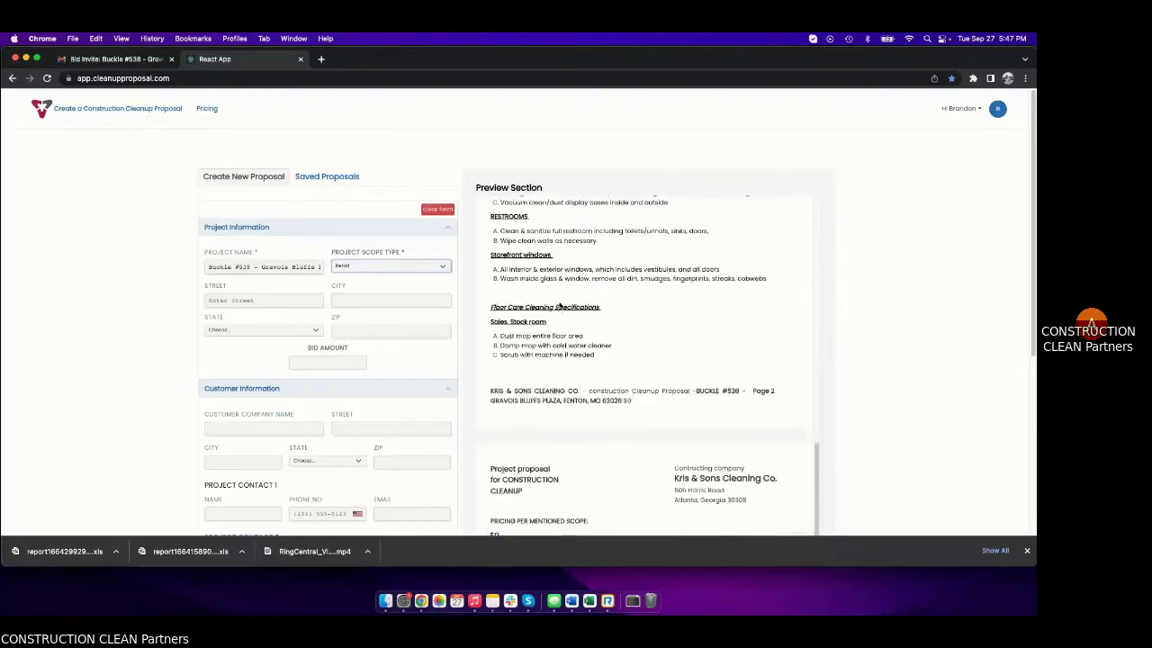
scroll(560, 306, down, 1)
Step: Select the city Fenton from the heading in the bid invite email
click(142, 58)
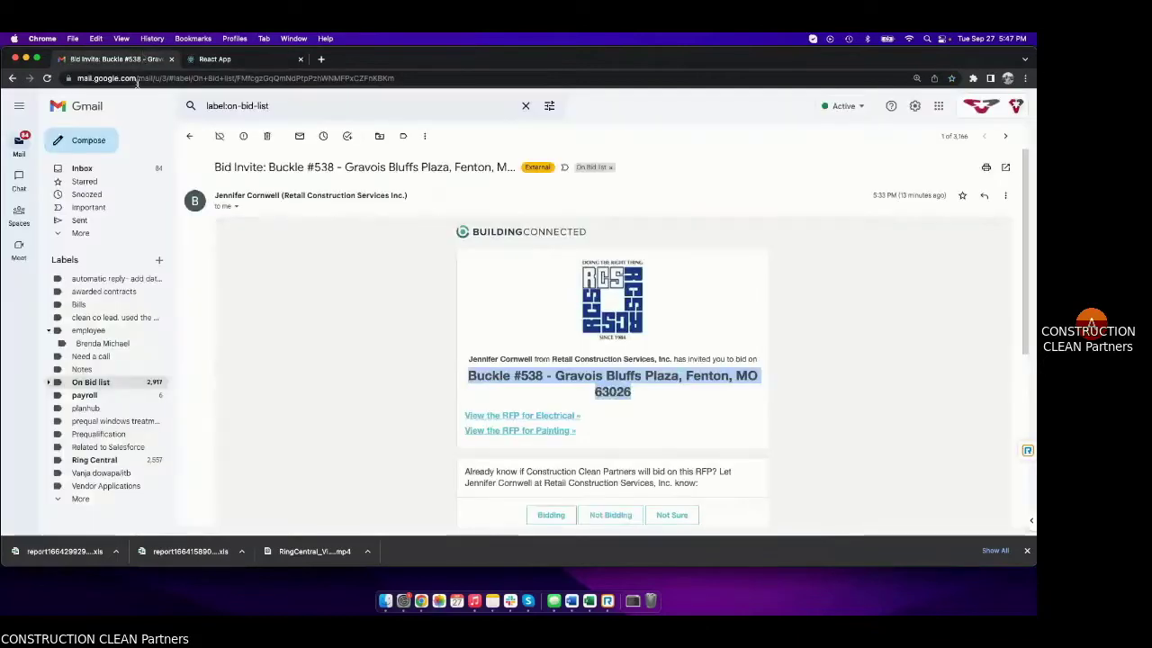
scroll(688, 306, down, 2)
click(688, 306)
double_click(691, 307)
key(super+c)
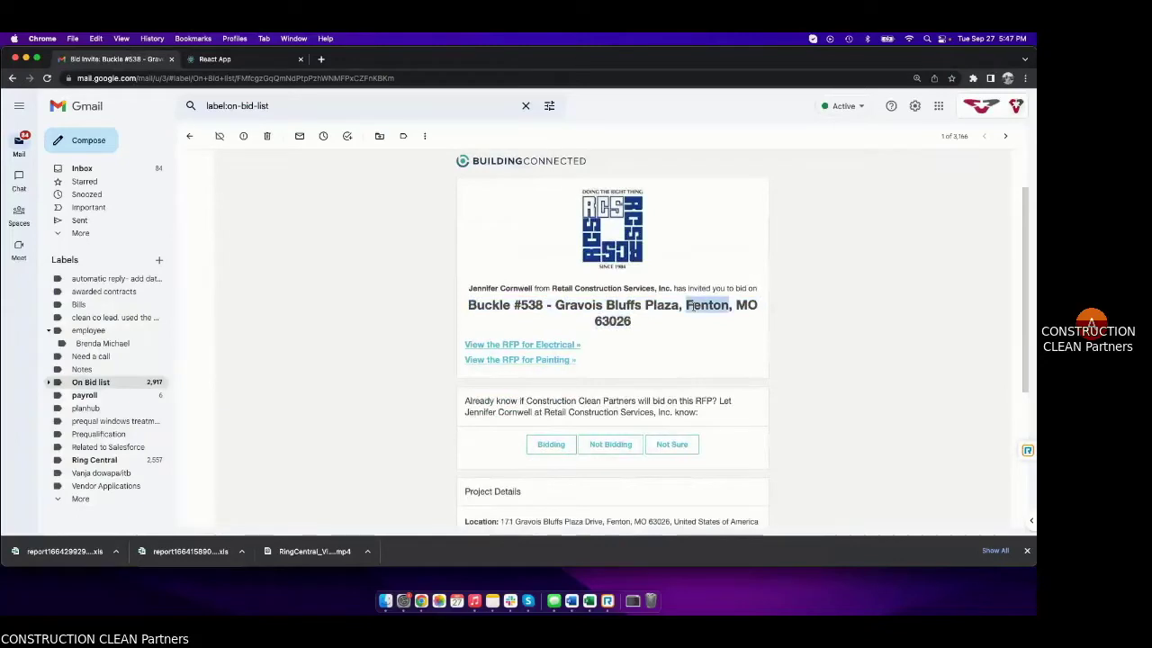
click(261, 59)
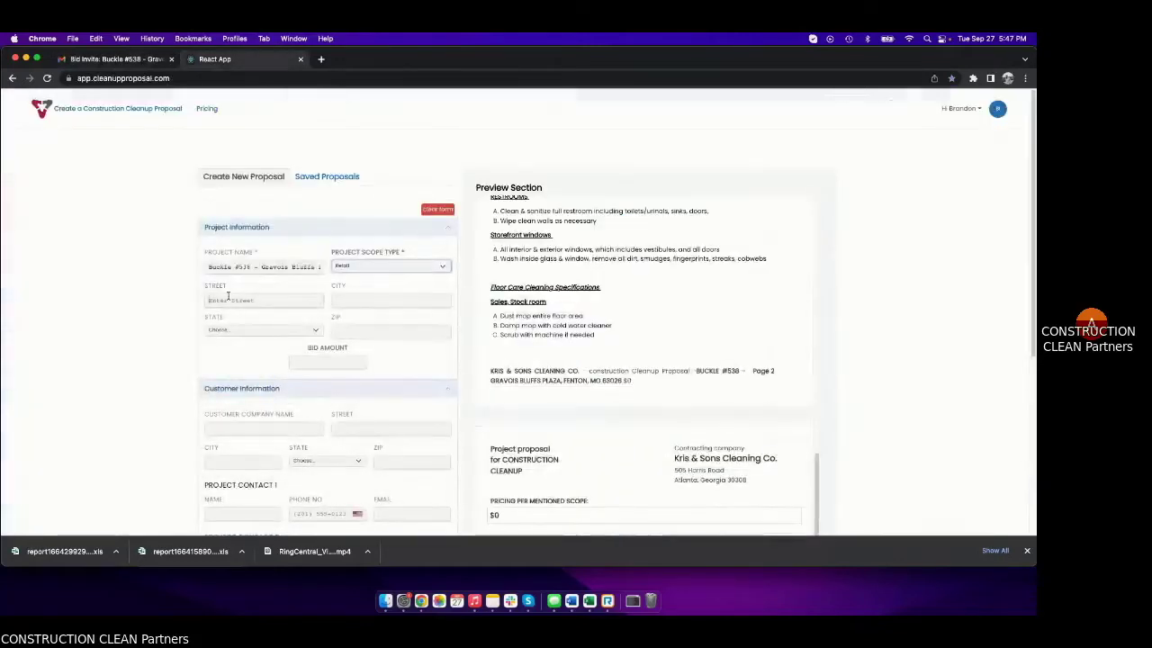
Step: Enter Fenton as the city and Missouri as the state
click(249, 299)
key(Tab)
key(super+v)
click(273, 331)
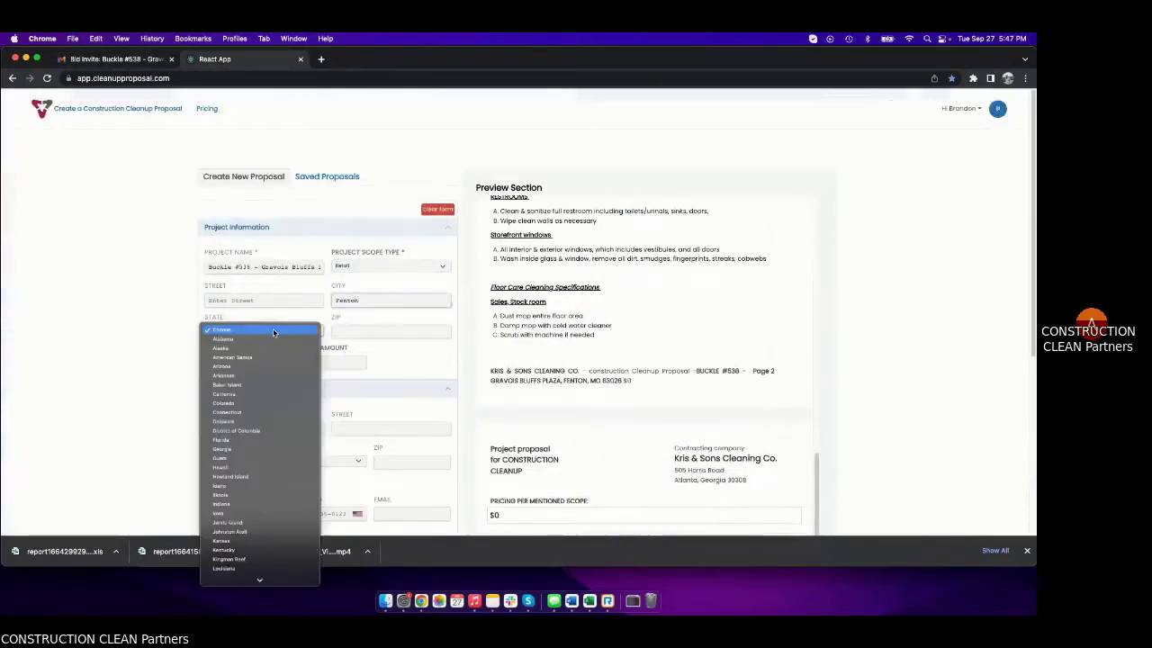
key(m)
key(i)
key(s)
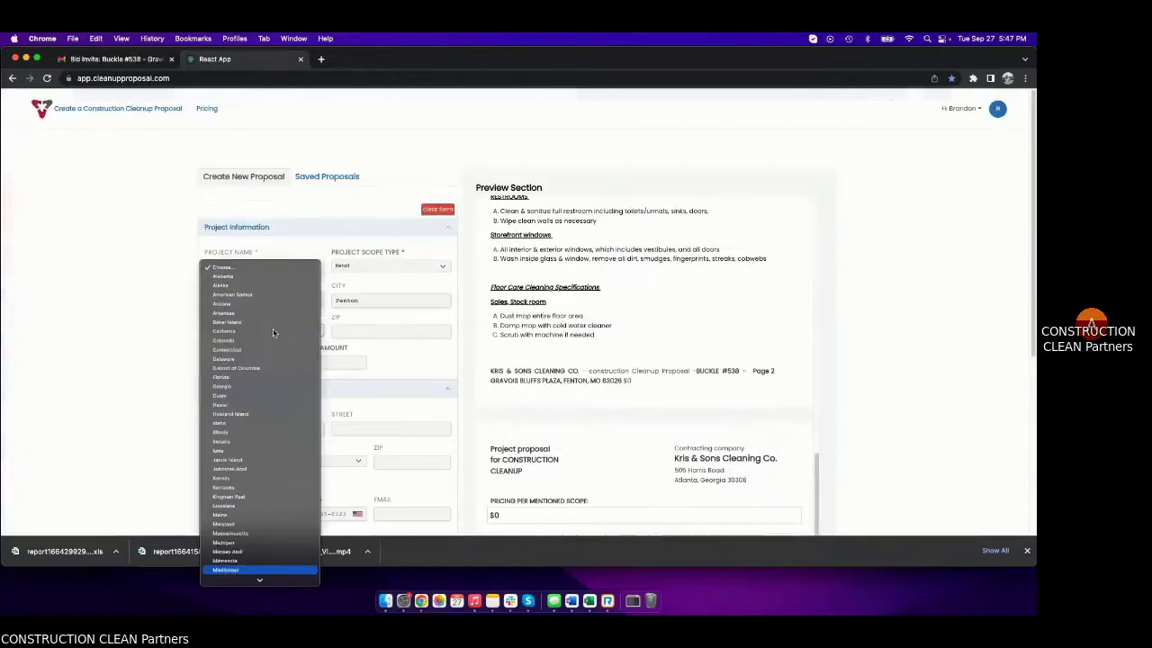
key(o)
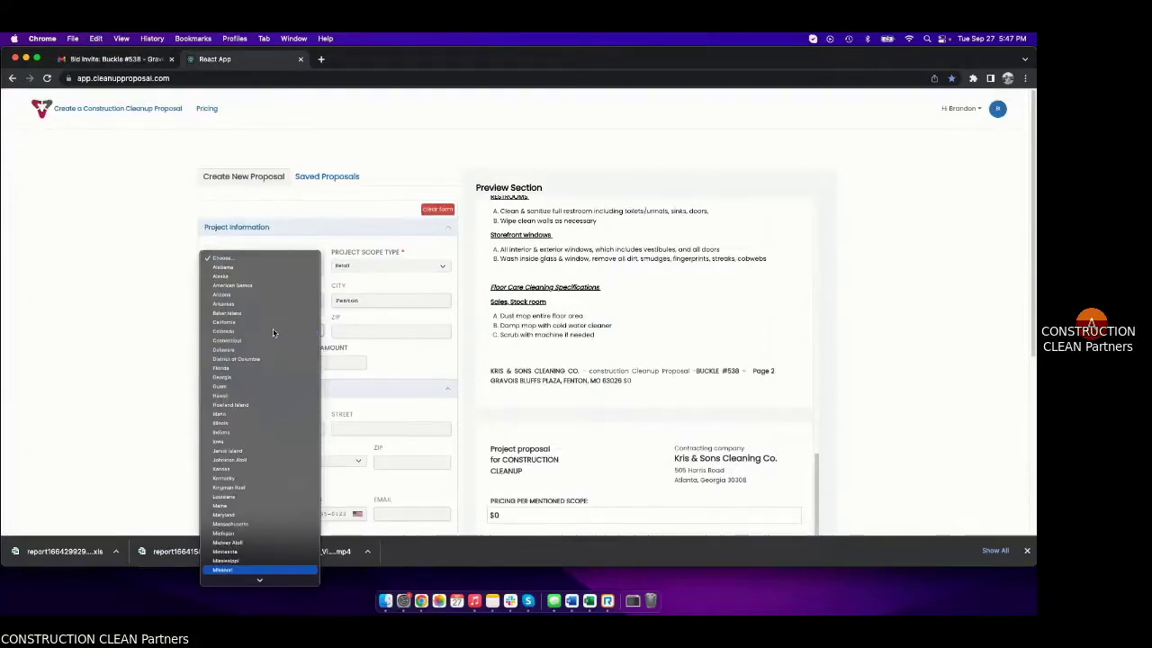
key(Return)
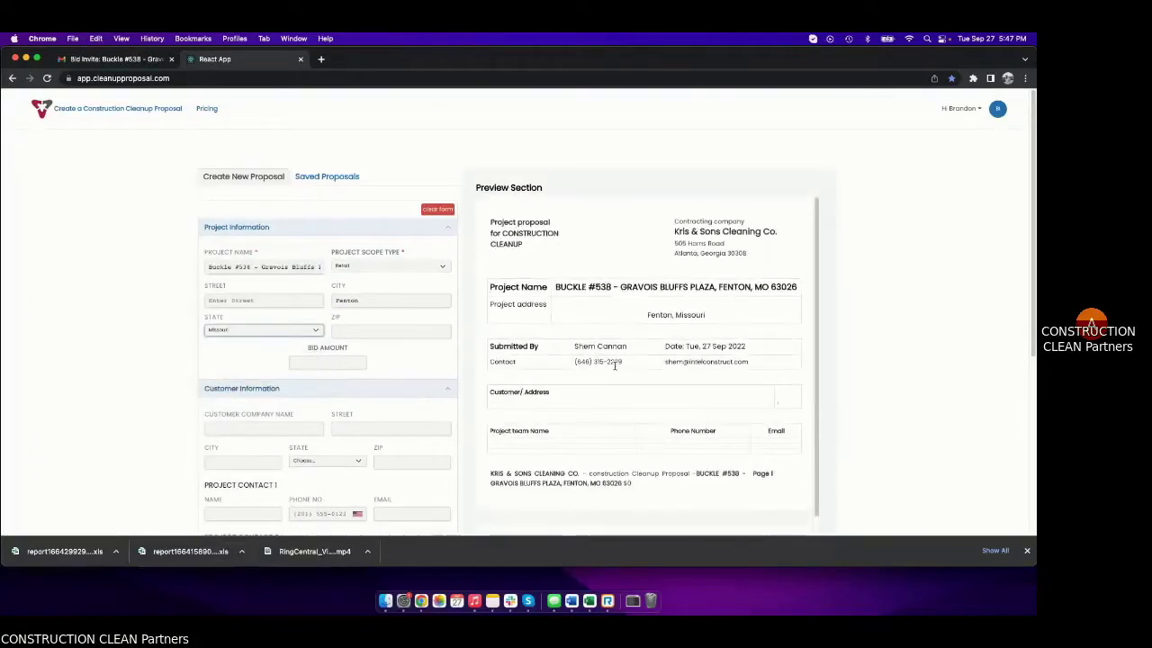
Step: Fill the ZIP code field with 63026
triple_click(670, 314)
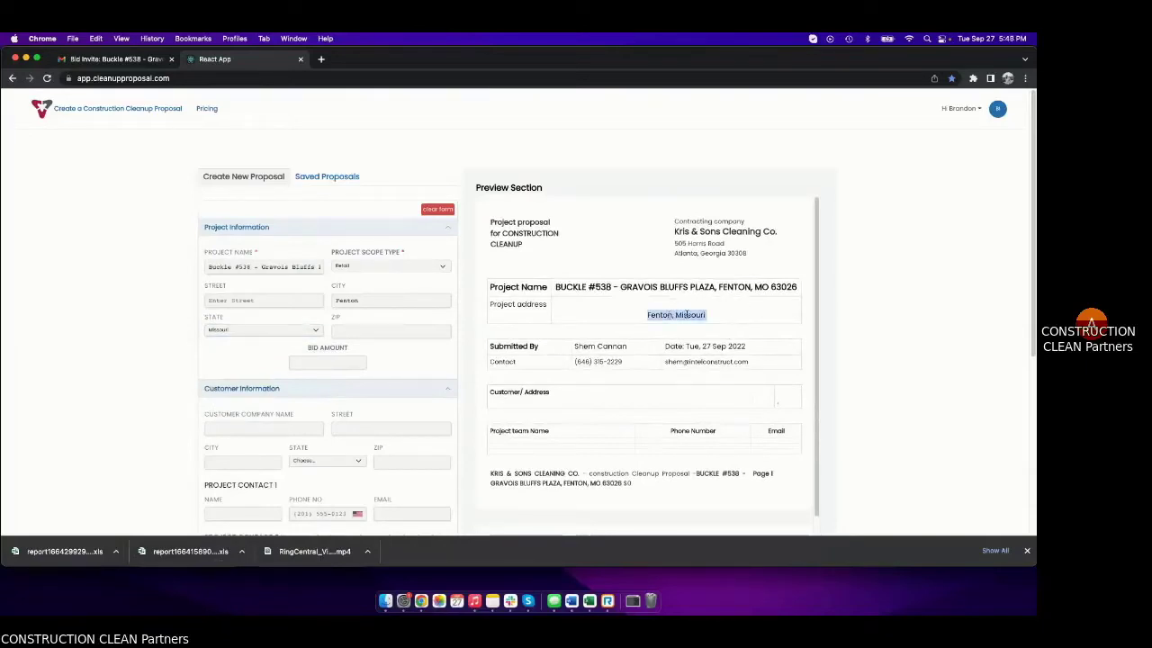
click(347, 333)
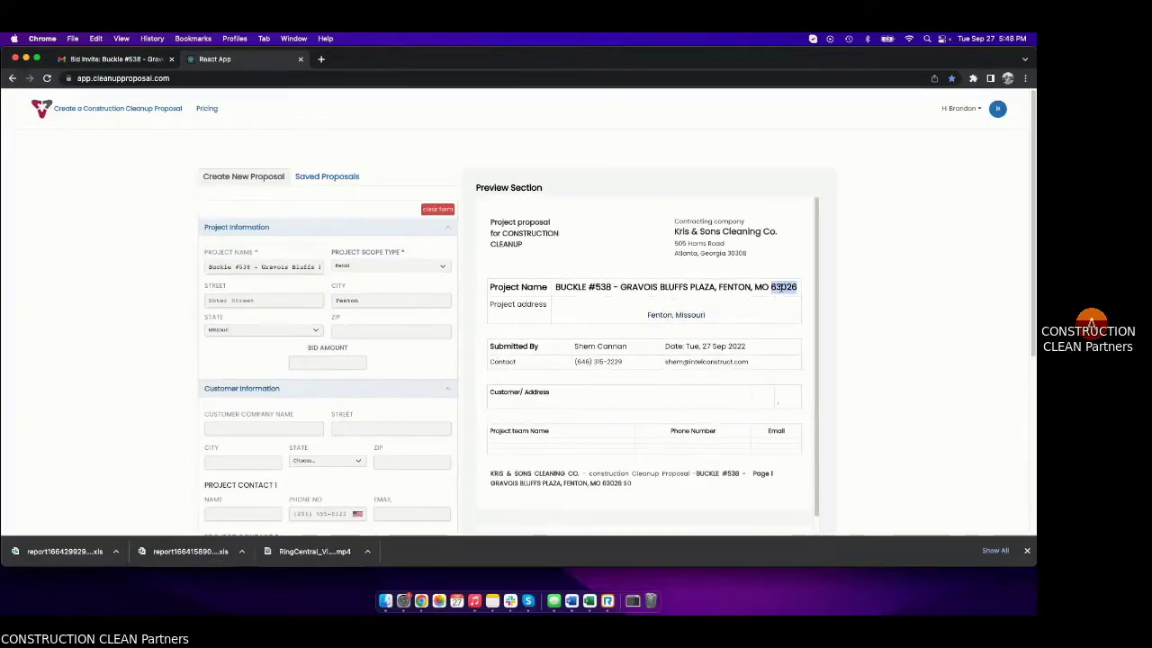
click(345, 334)
text(63026)
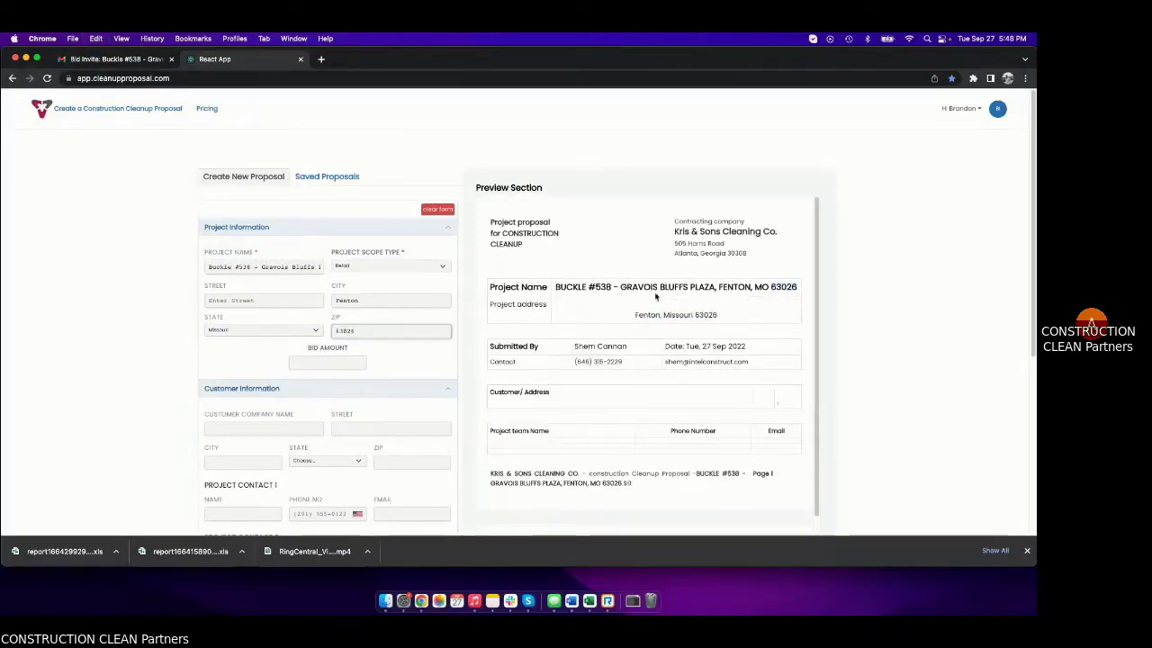
Step: Check the bid invite email again before entering the bid amount
click(344, 361)
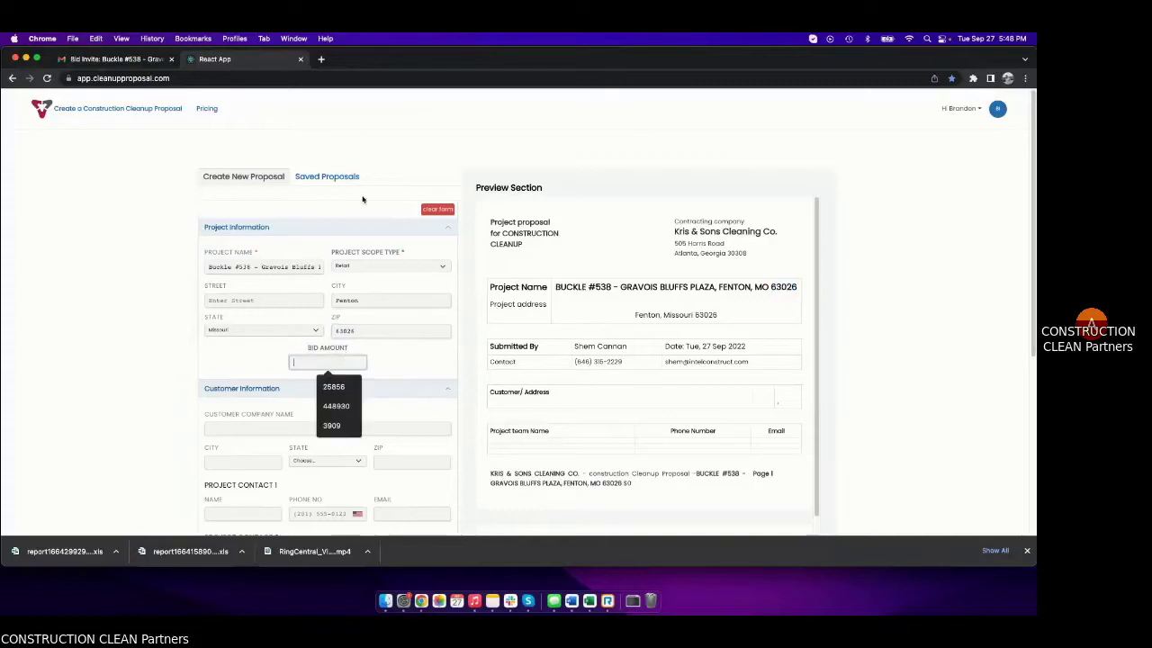
click(108, 61)
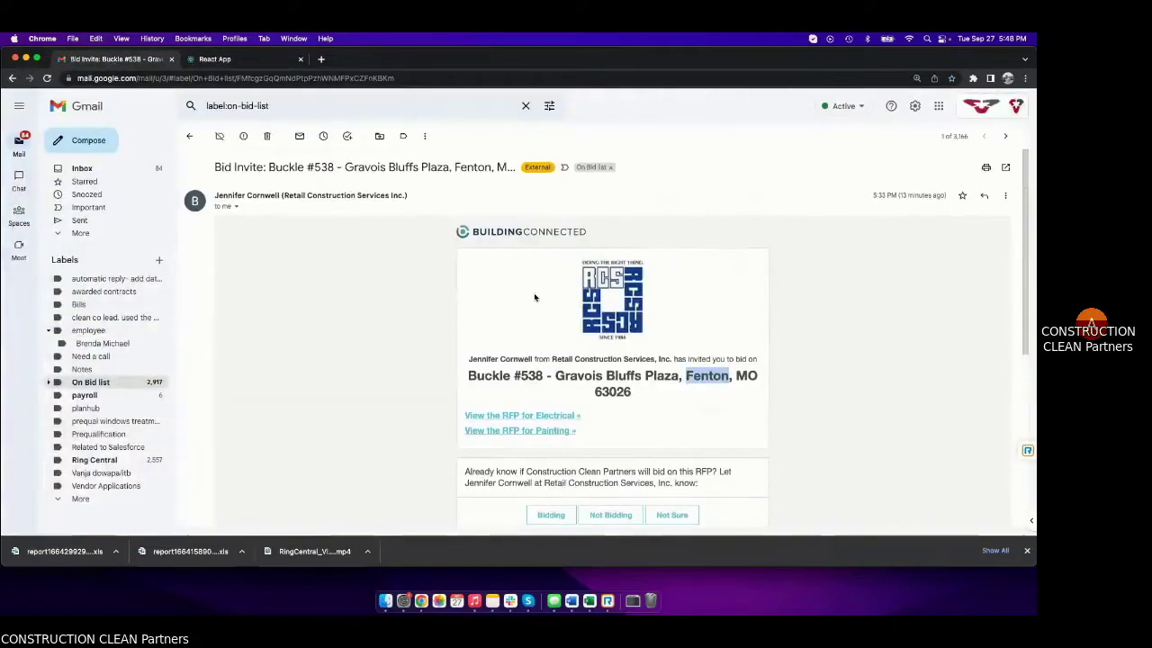
scroll(531, 423, down, 3)
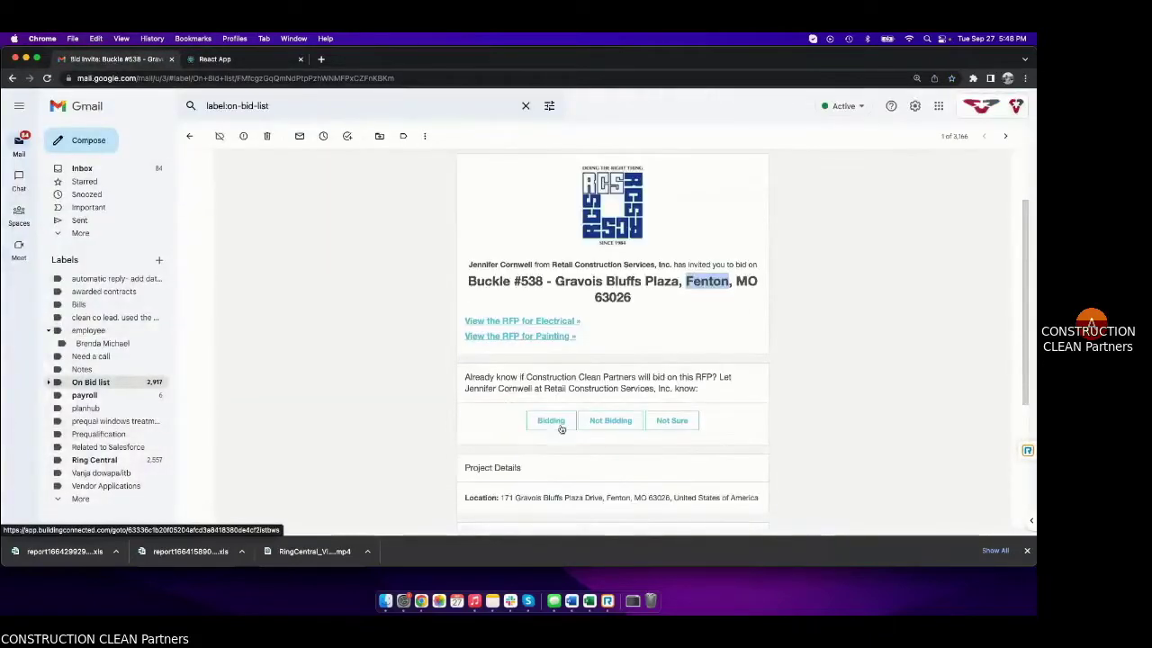
click(236, 60)
text($5)
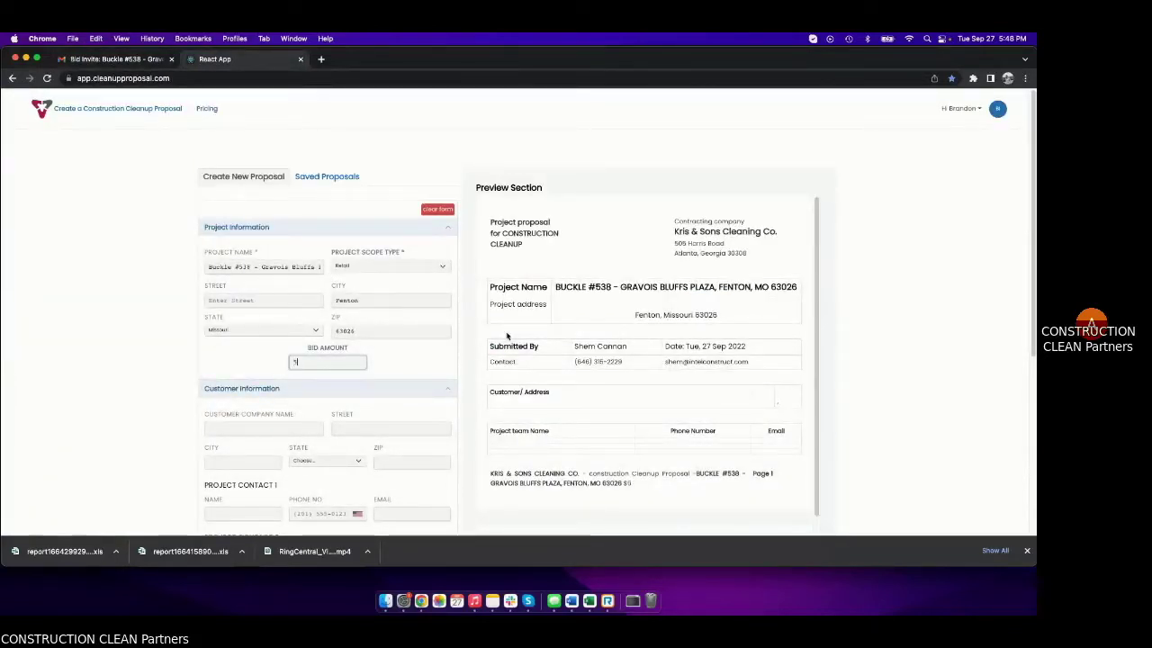
Step: Complete the bid amount as 5000 and scroll through the preview pages
text(000)
key(Tab)
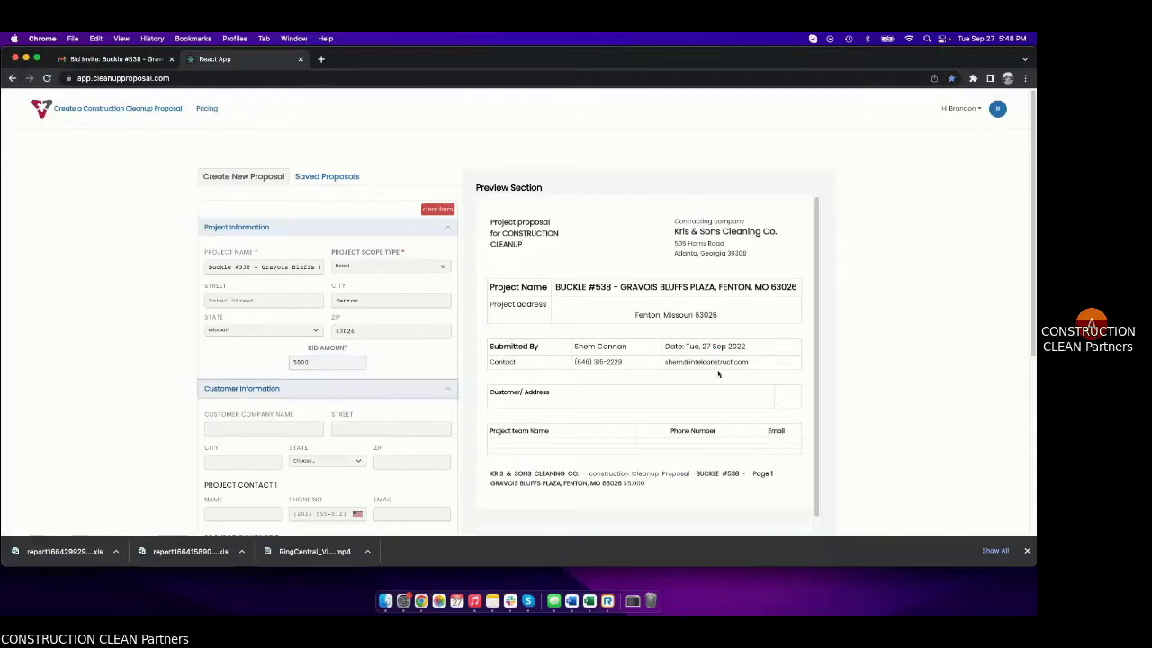
scroll(689, 381, down, 5)
scroll(685, 381, down, 3)
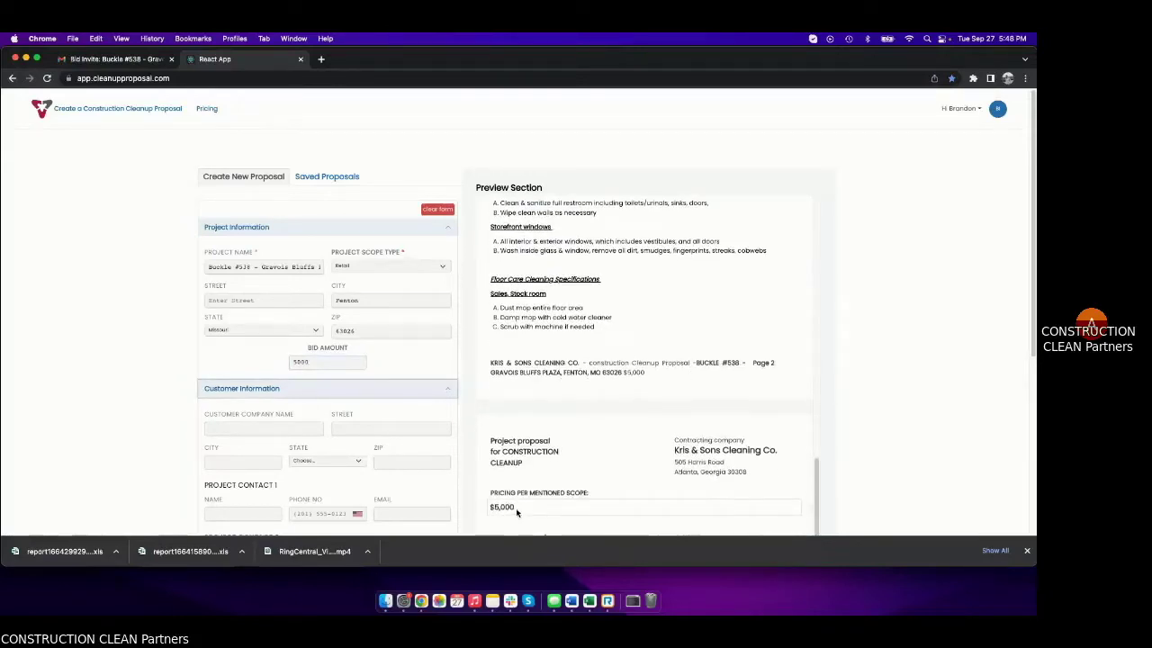
scroll(522, 504, down, 3)
scroll(612, 459, up, 5)
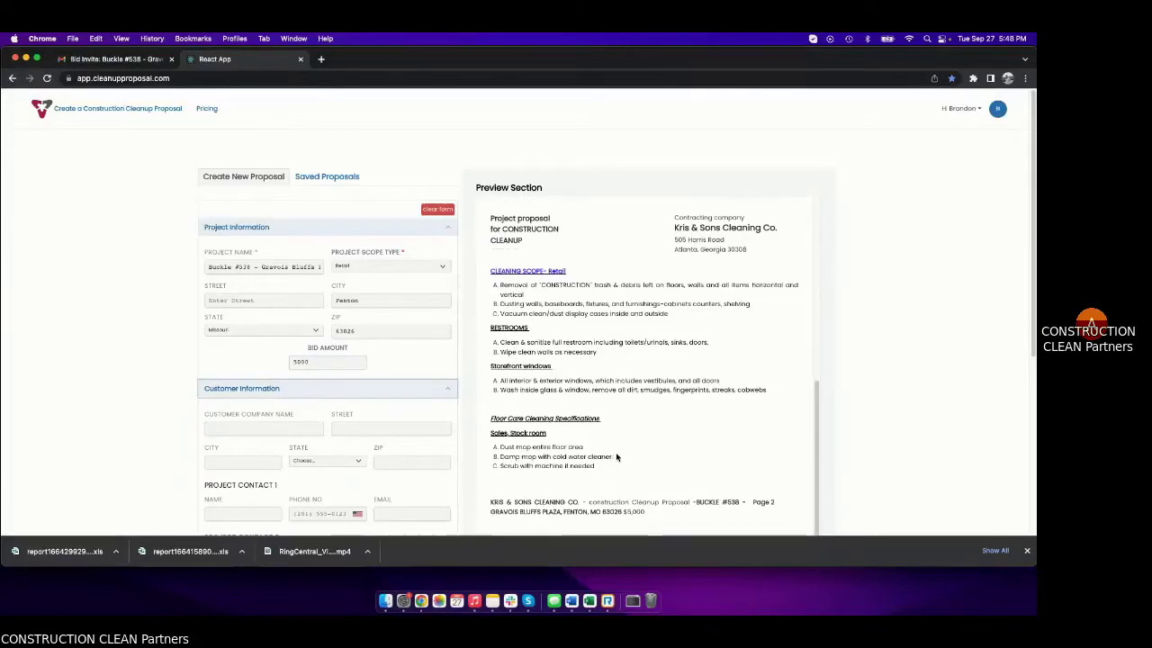
scroll(630, 446, down, 2)
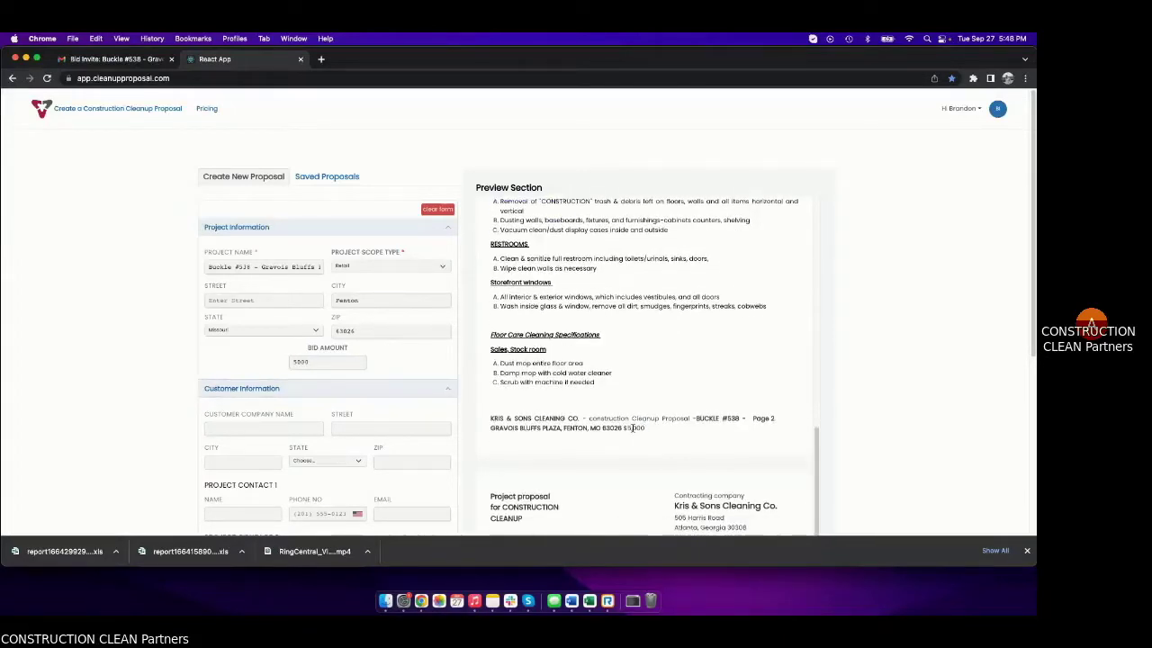
Step: Verify the $5,000 amount in the preview's page 2 footer
triple_click(629, 425)
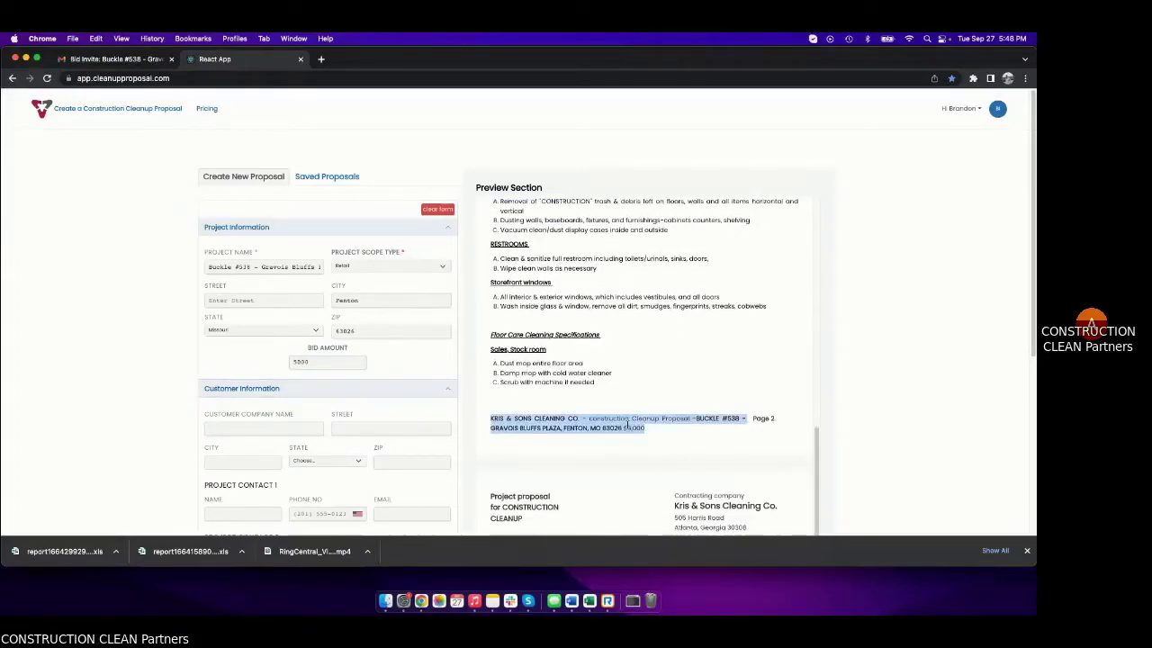
double_click(635, 427)
scroll(331, 379, down, 2)
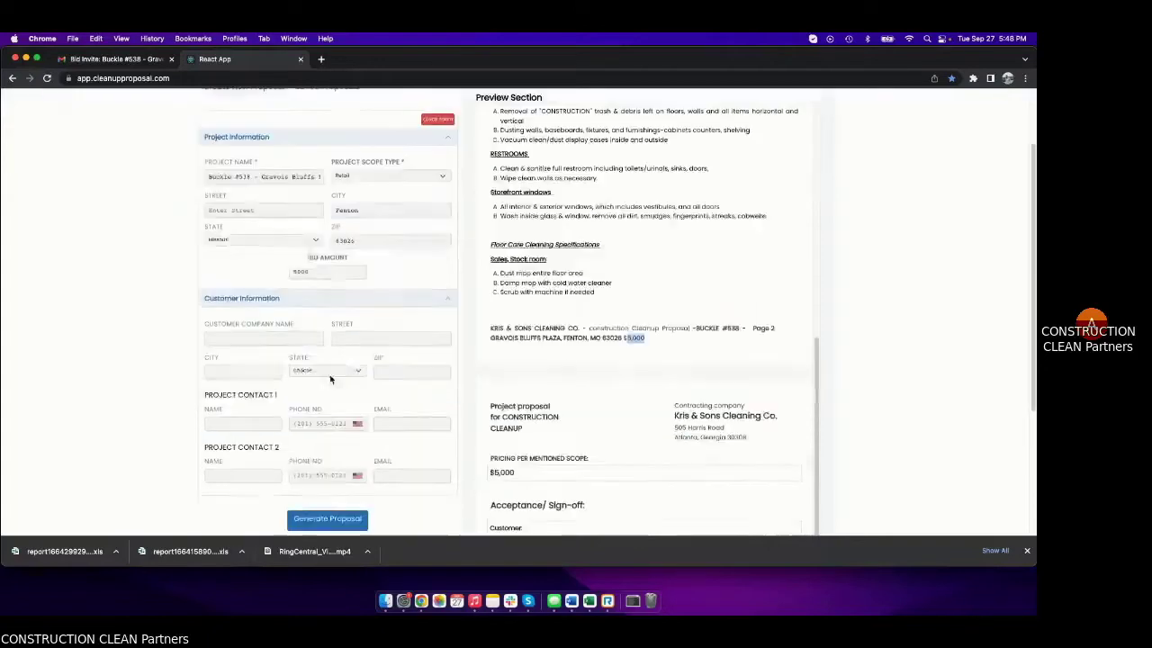
click(293, 338)
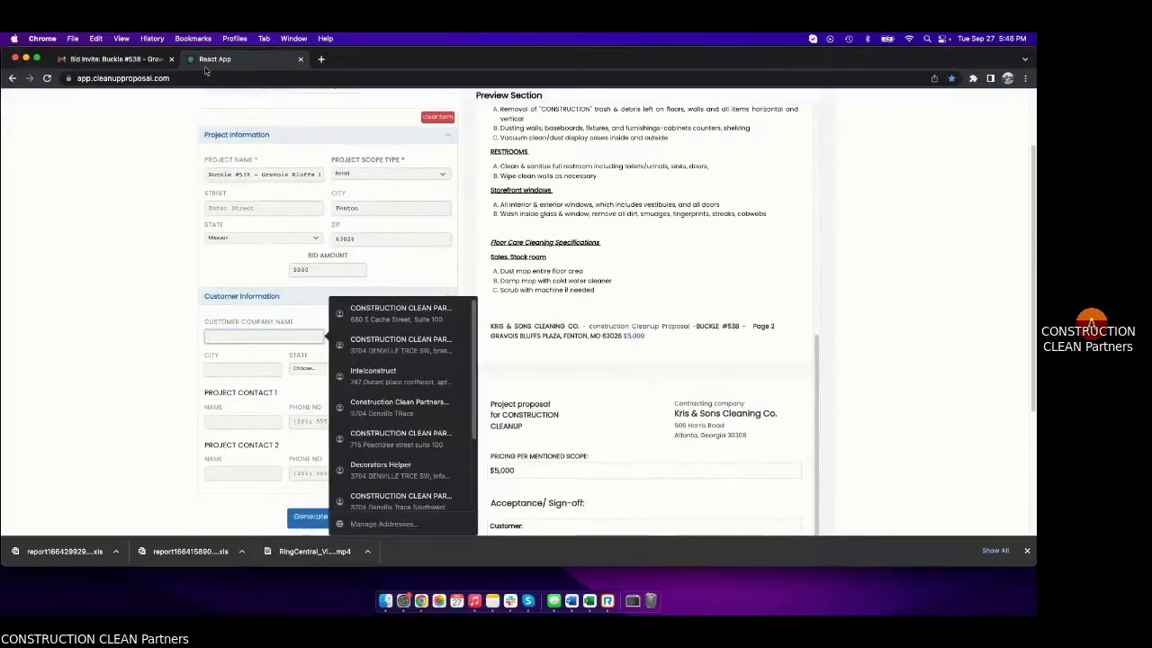
click(131, 58)
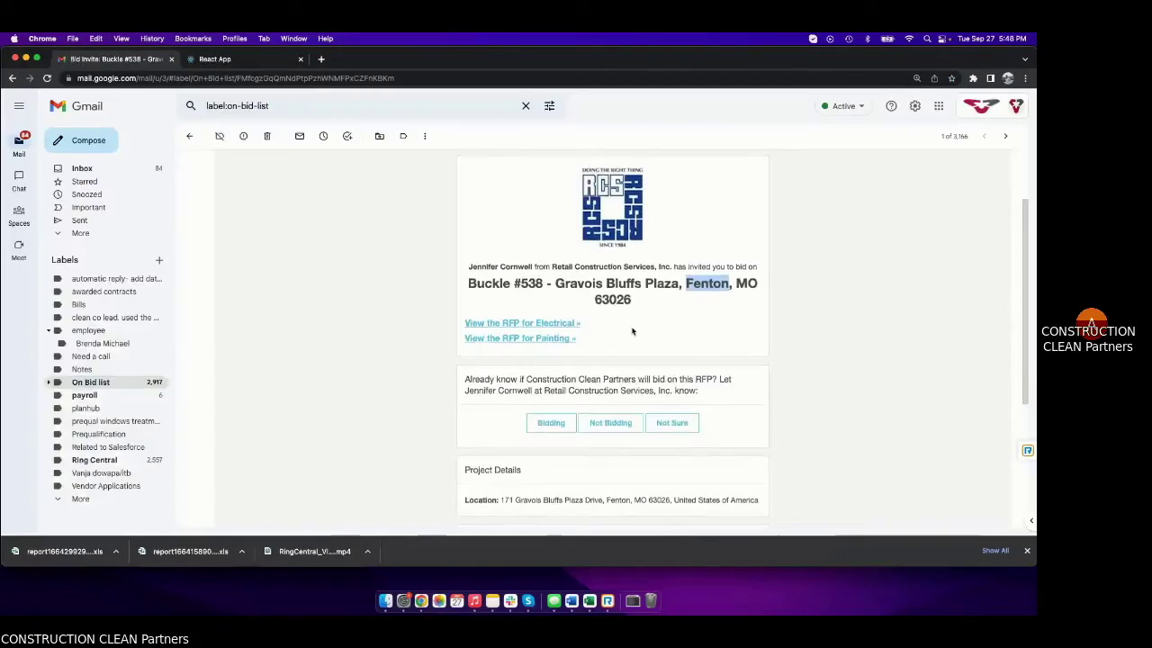
Step: Enter Retail Construction Services, Inc from the invite as the customer company name
click(563, 387)
scroll(554, 378, up, 2)
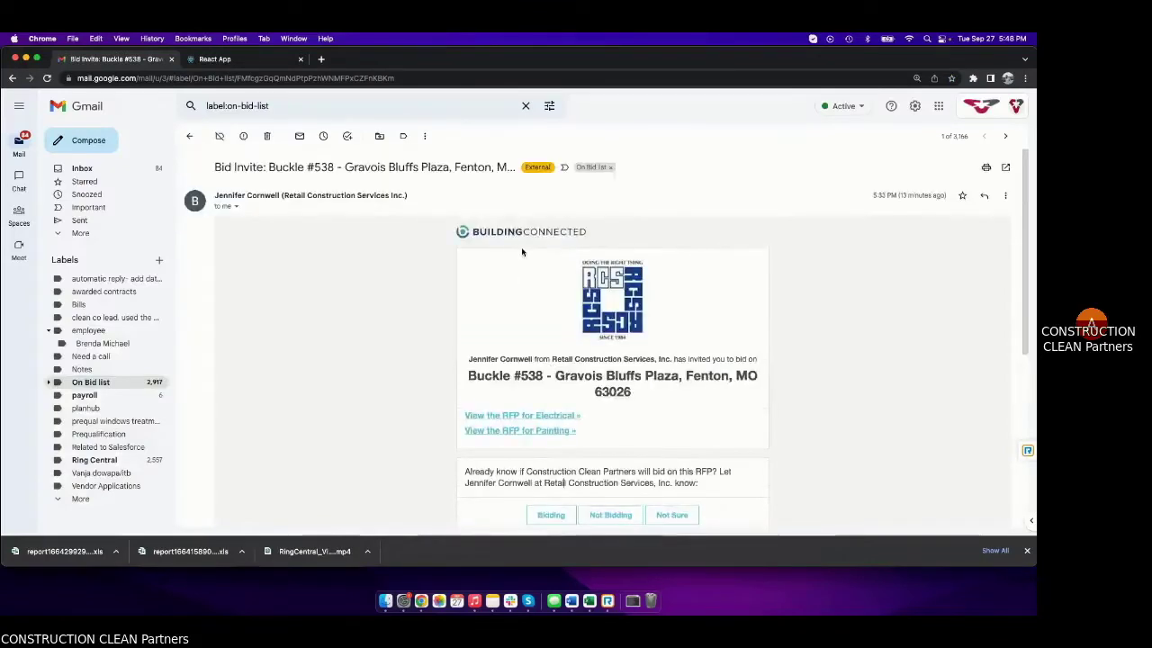
scroll(559, 299, down, 5)
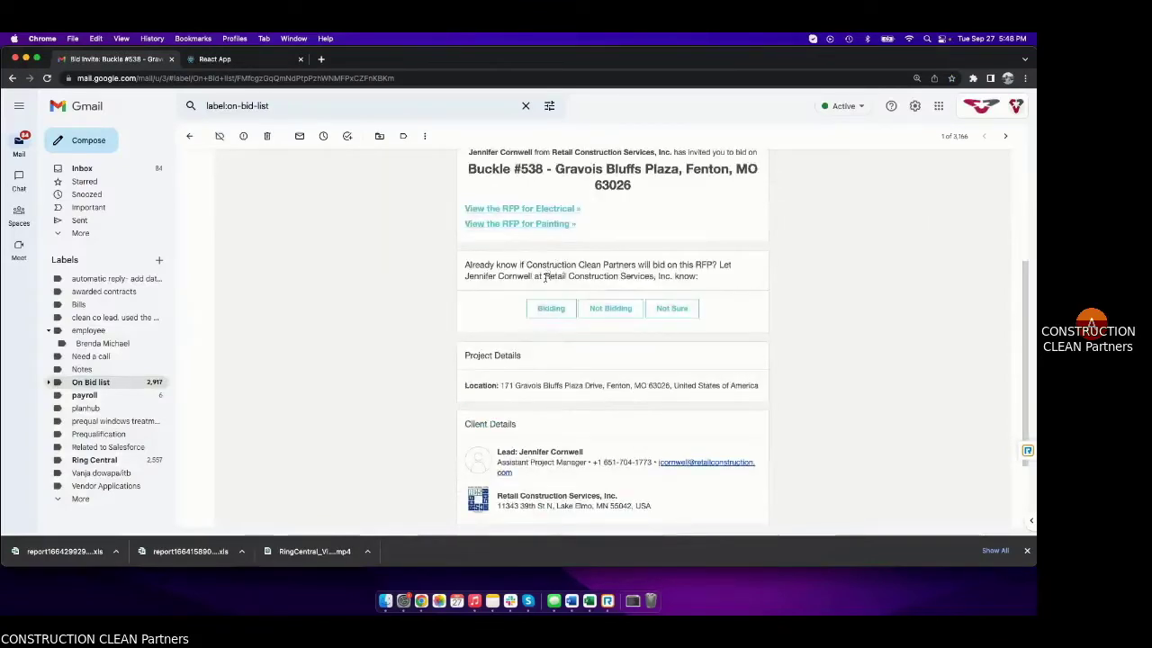
drag(546, 278, 662, 278)
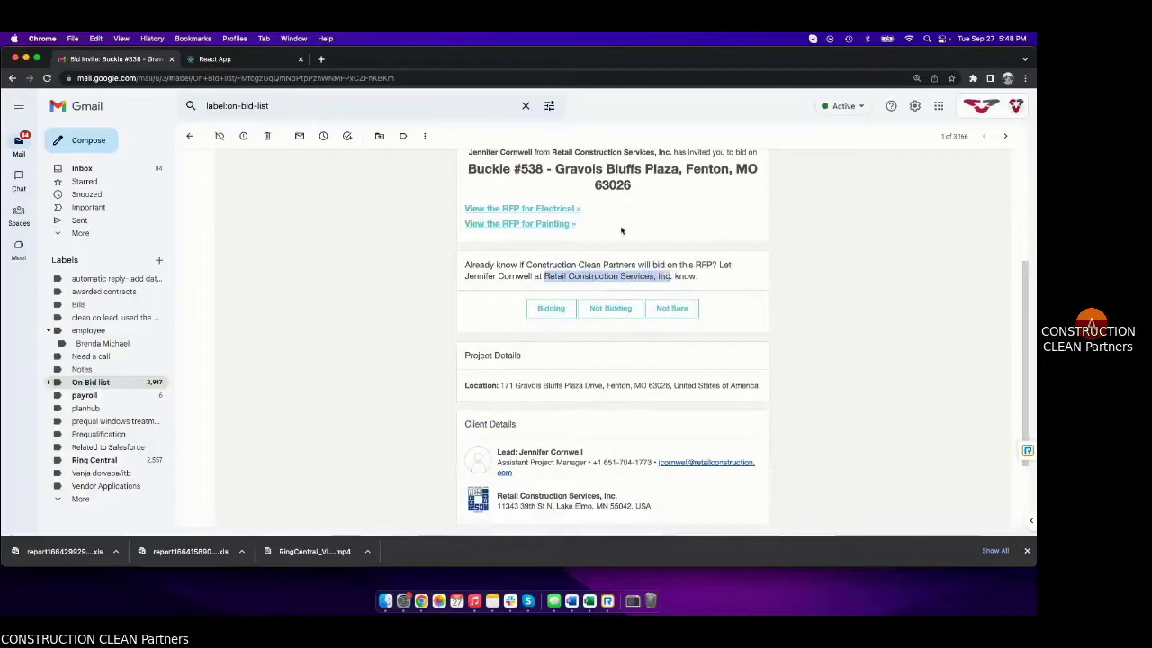
click(214, 58)
click(253, 334)
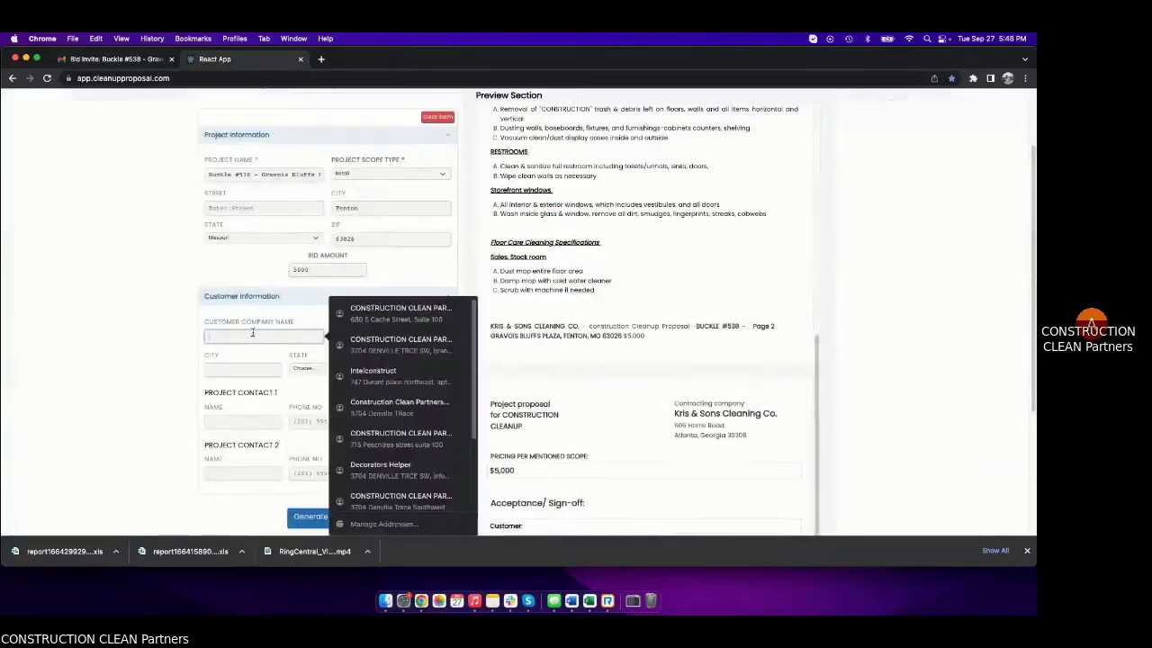
text(Retail Construction Services, Inc)
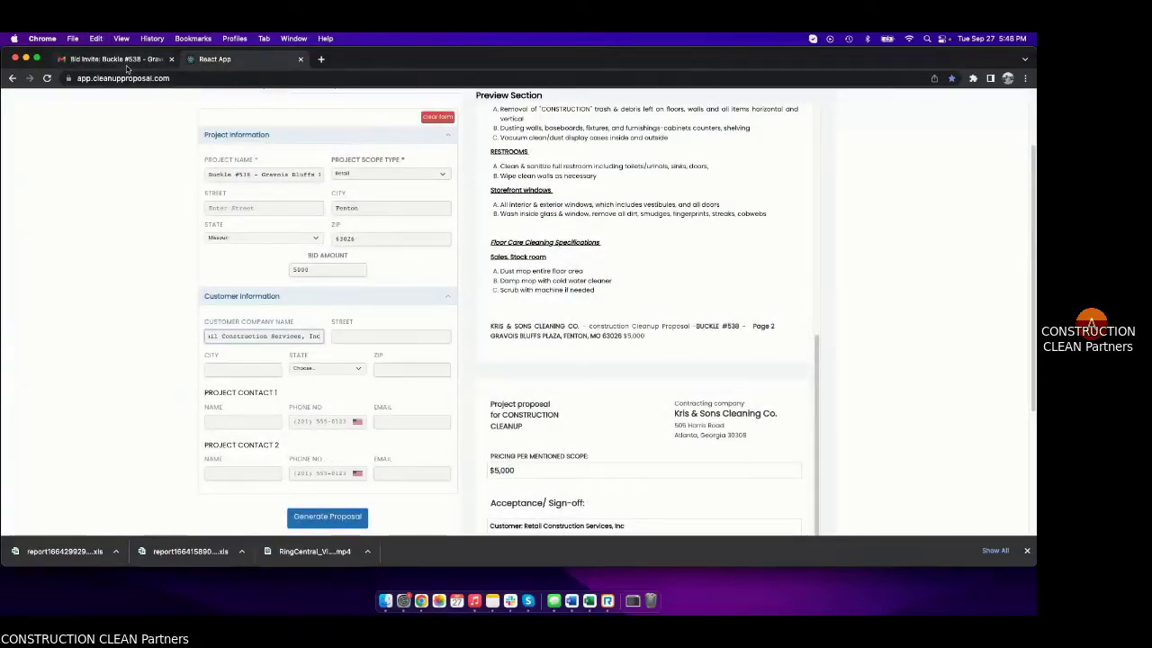
Step: Enter the invite's lead contact name as the first project contact's name
scroll(581, 236, up, 2)
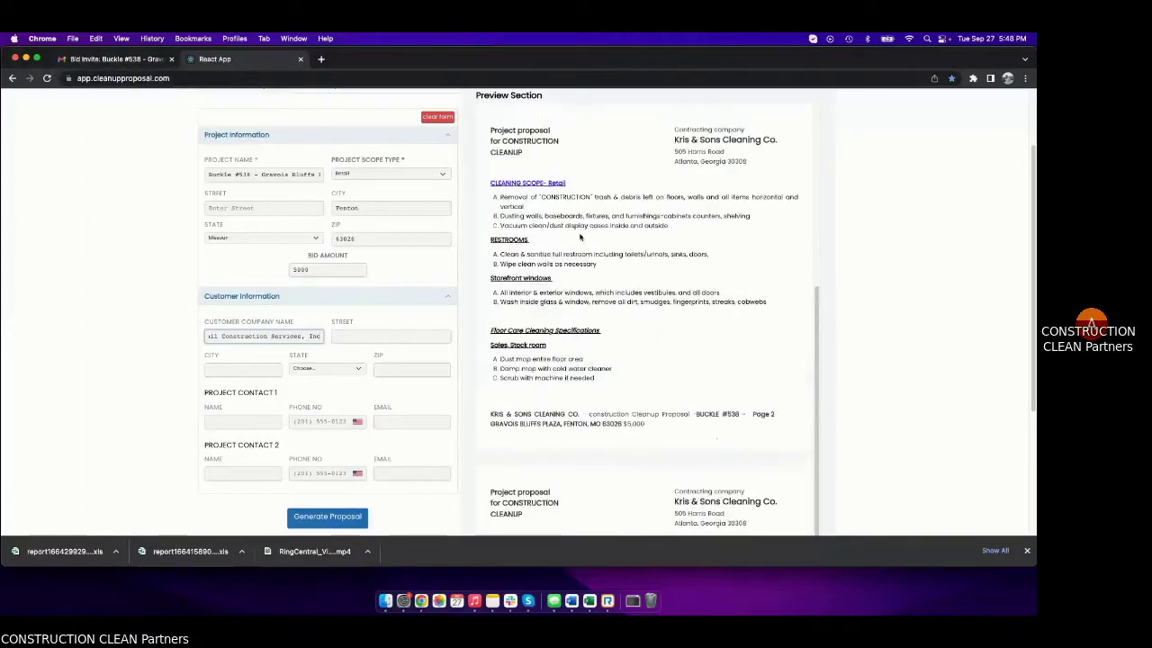
click(135, 57)
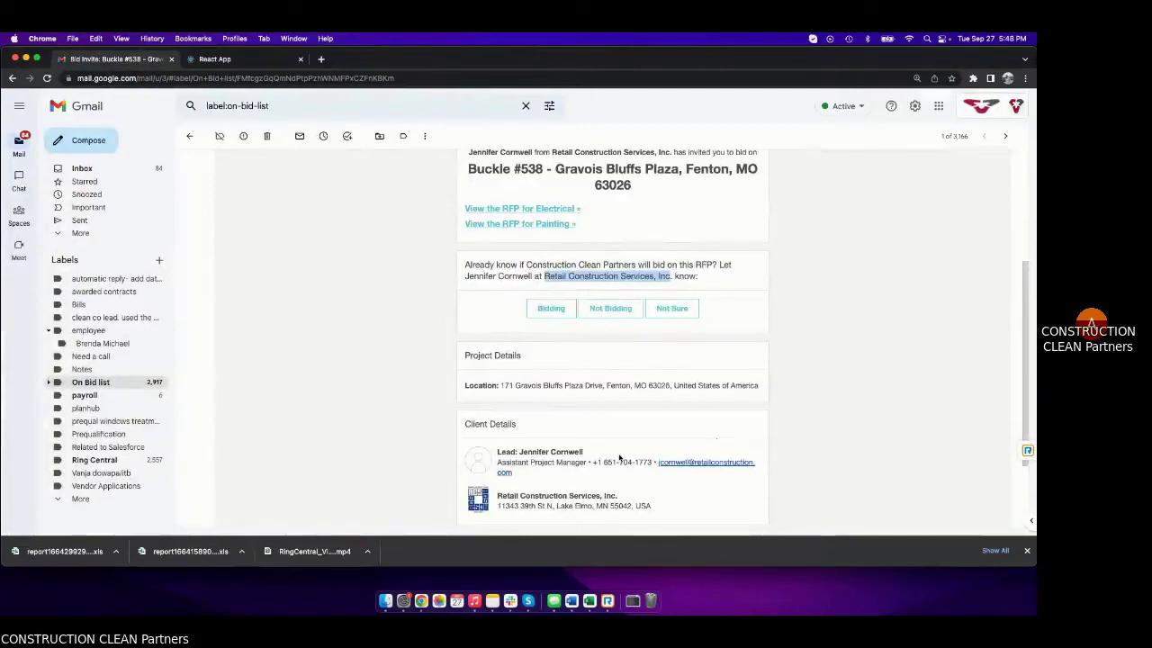
click(539, 454)
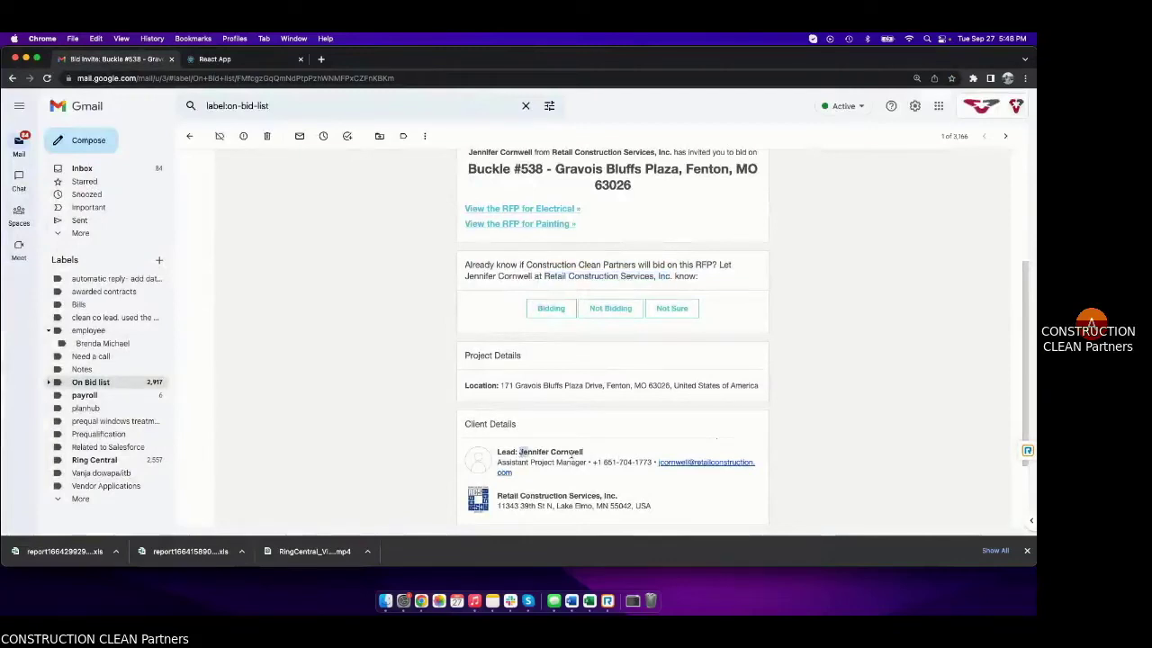
drag(521, 453, 583, 453)
key(super+c)
click(261, 59)
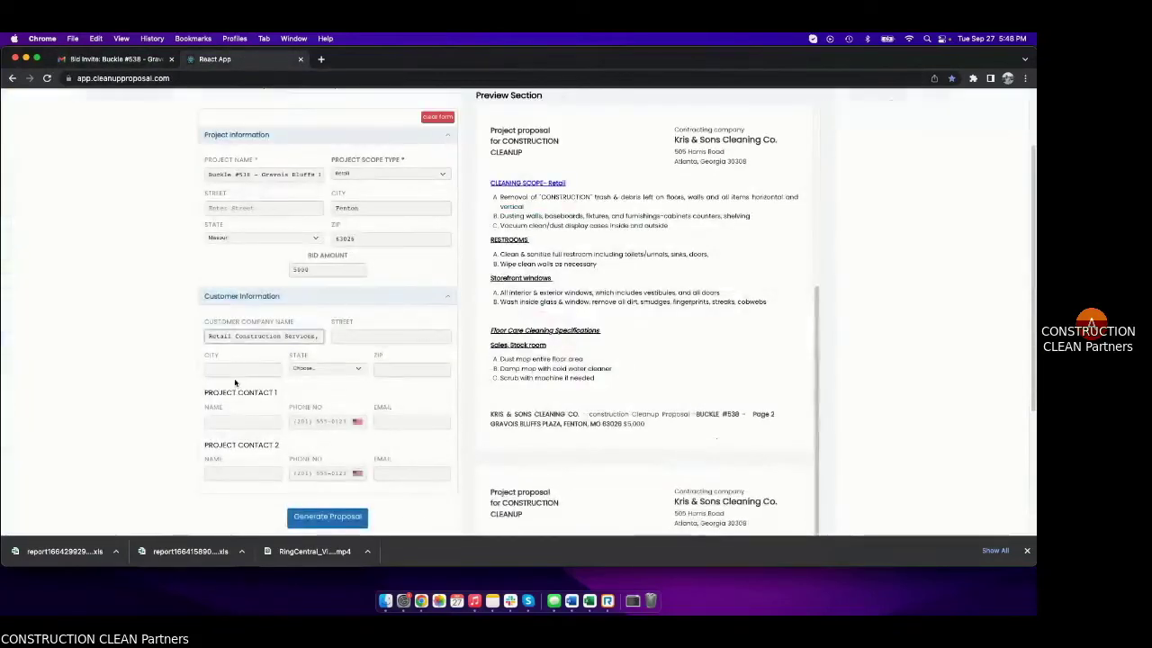
click(241, 420)
key(super+v)
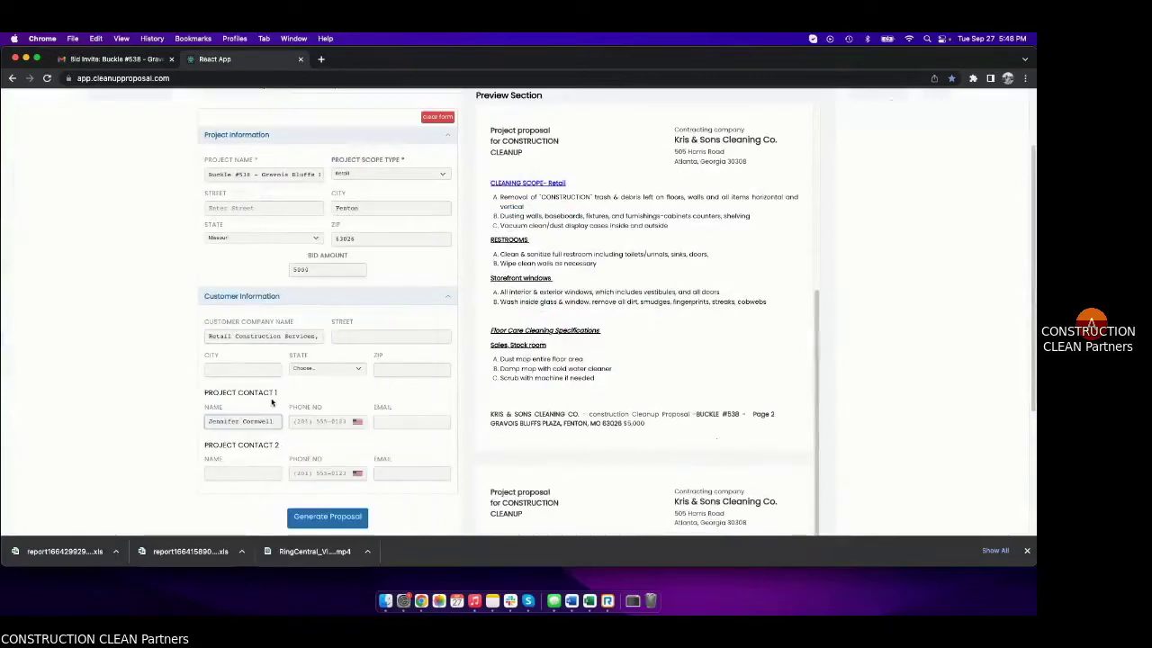
Step: Enter the lead contact's phone number as the first contact's phone
click(124, 60)
click(623, 461)
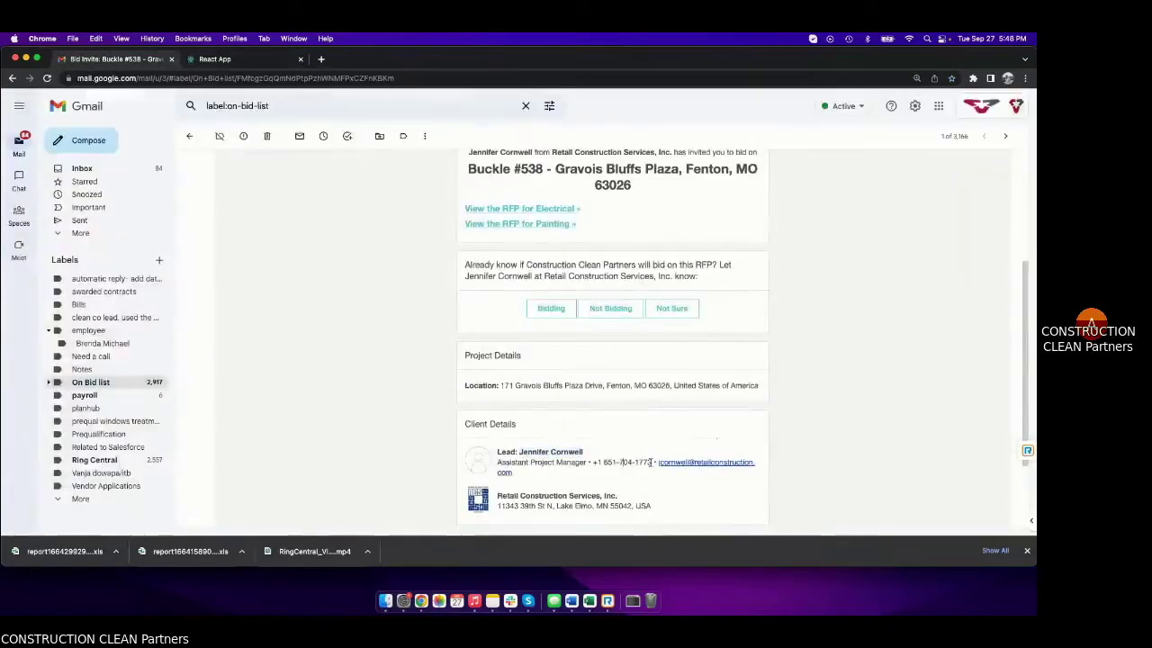
drag(652, 462, 603, 462)
key(super+c)
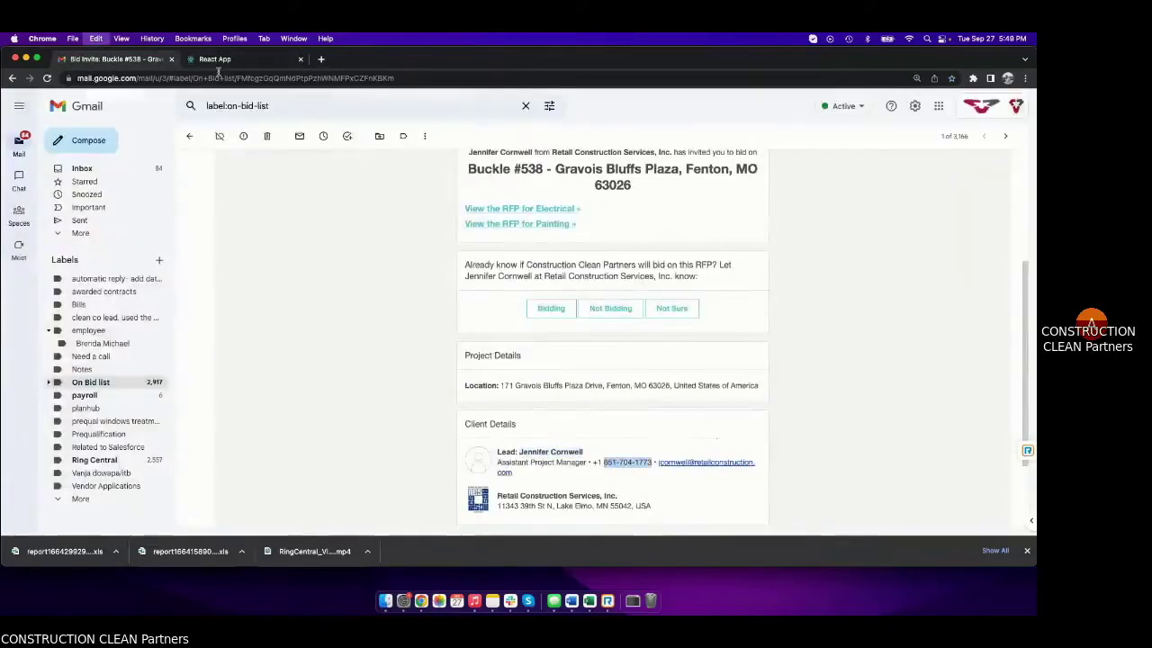
click(216, 59)
click(329, 419)
key(super+v)
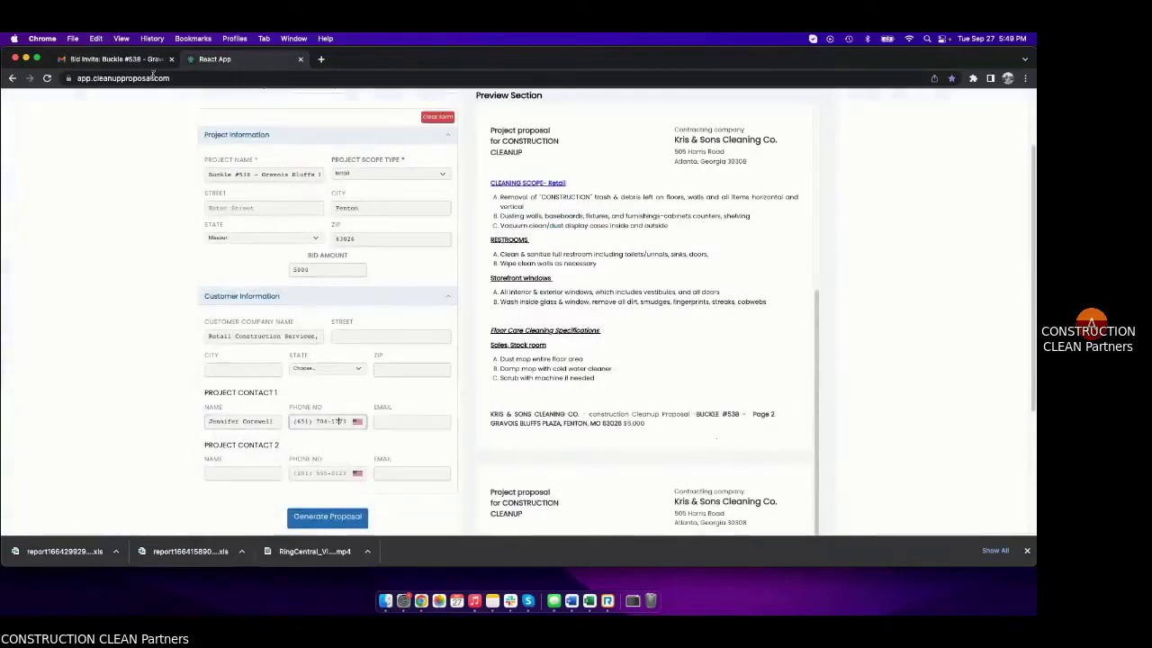
Step: Enter the lead contact's email address as the first contact's email
click(135, 59)
right_click(720, 463)
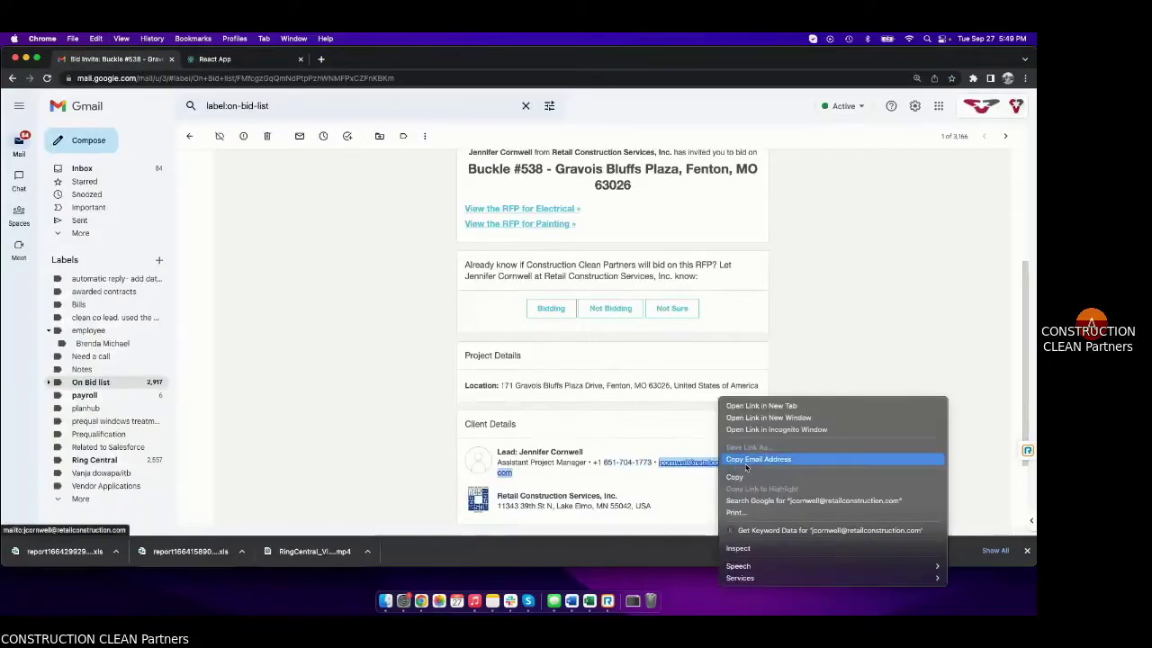
click(748, 460)
click(216, 60)
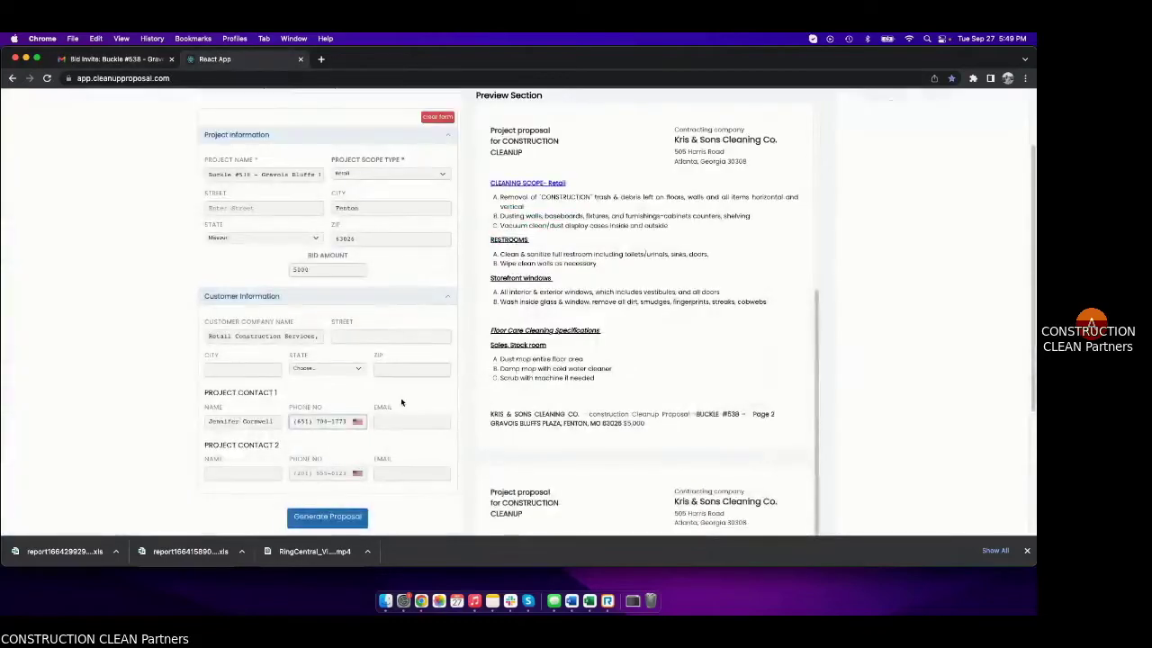
click(391, 420)
key(super+v)
Step: Scroll down the form and open the full proposal preview
scroll(628, 407, down, 3)
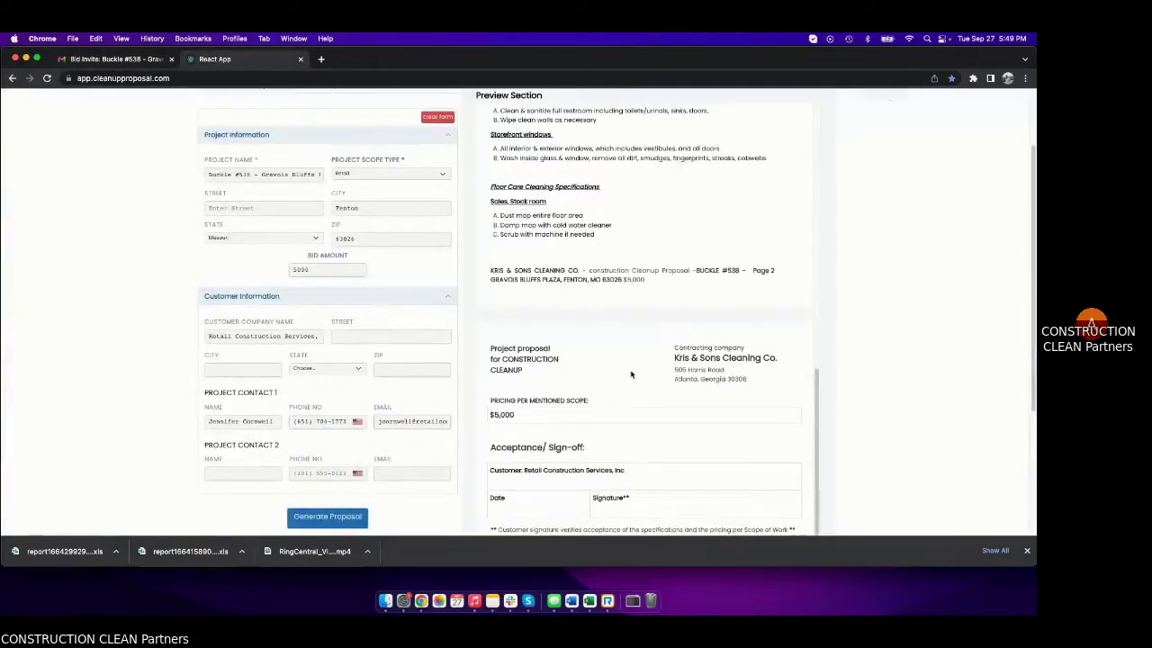
scroll(821, 400, down, 4)
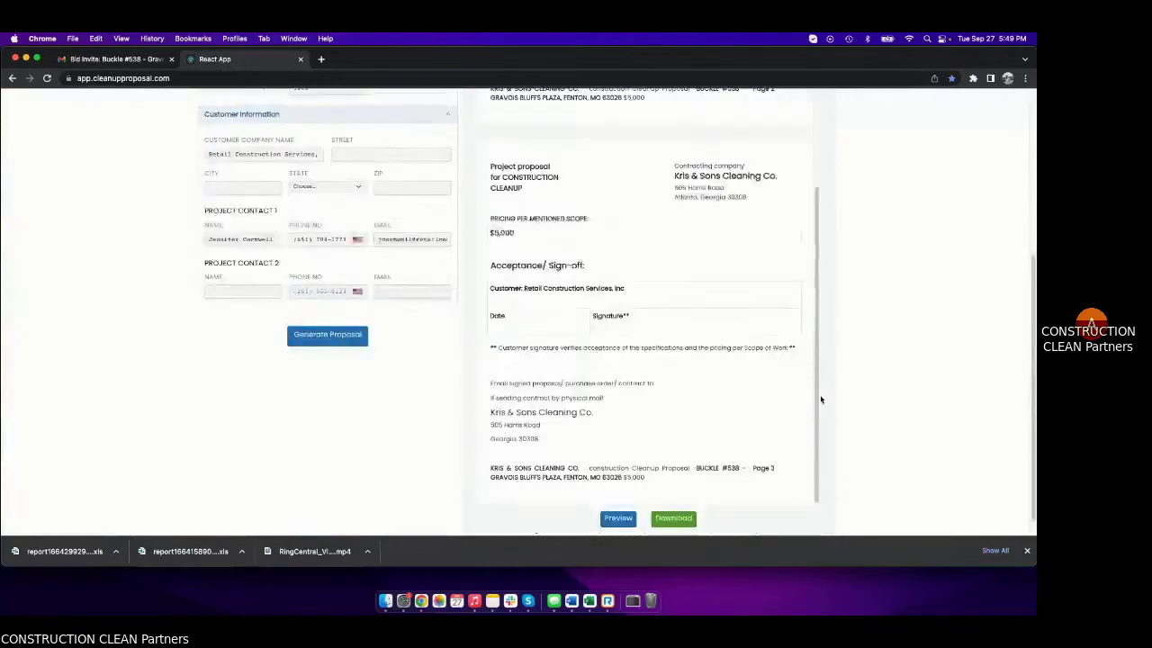
scroll(820, 399, down, 1)
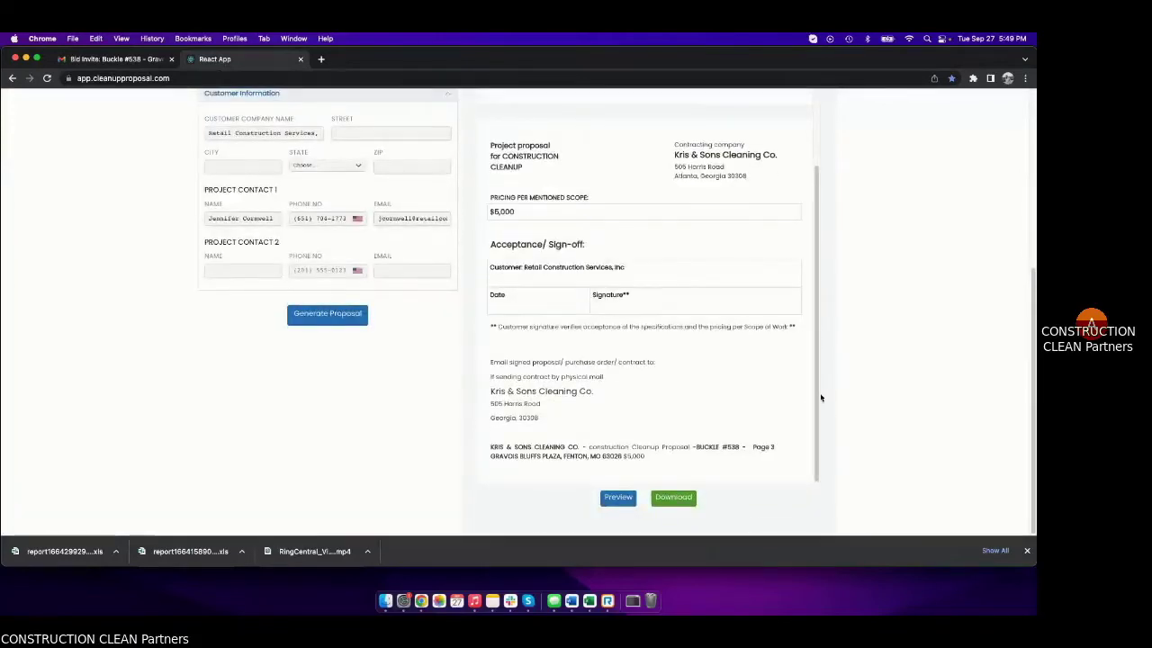
click(619, 500)
Step: Read preview pages 1 through 3 and back, then close the preview
scroll(526, 232, down, 3)
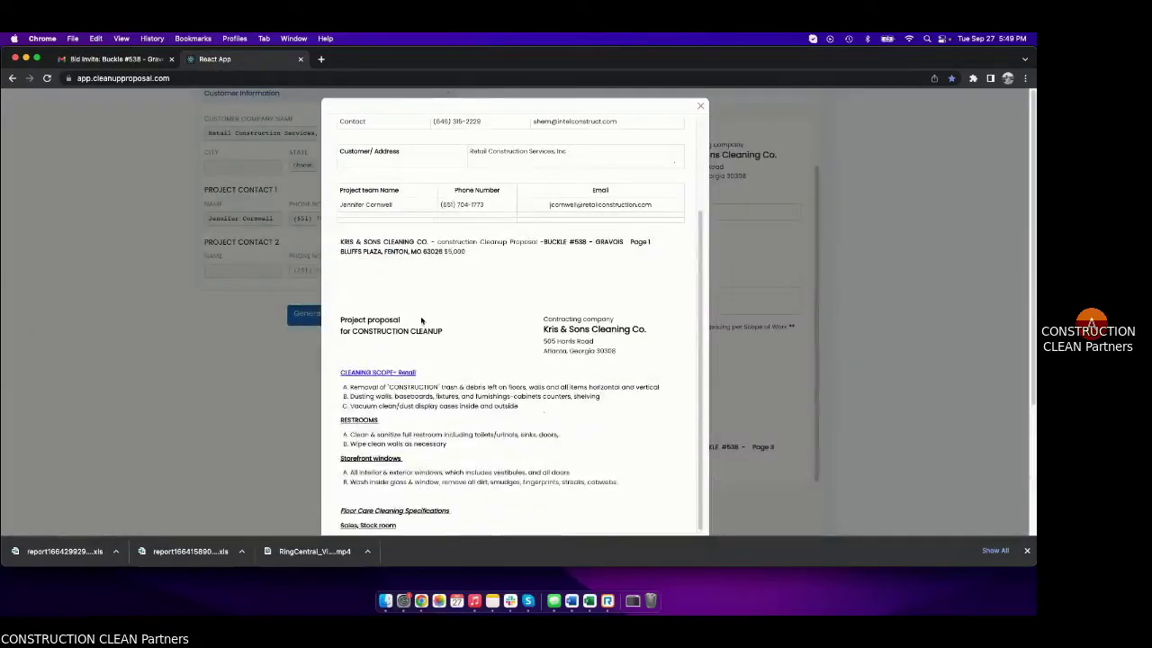
scroll(528, 338, down, 5)
scroll(529, 338, up, 9)
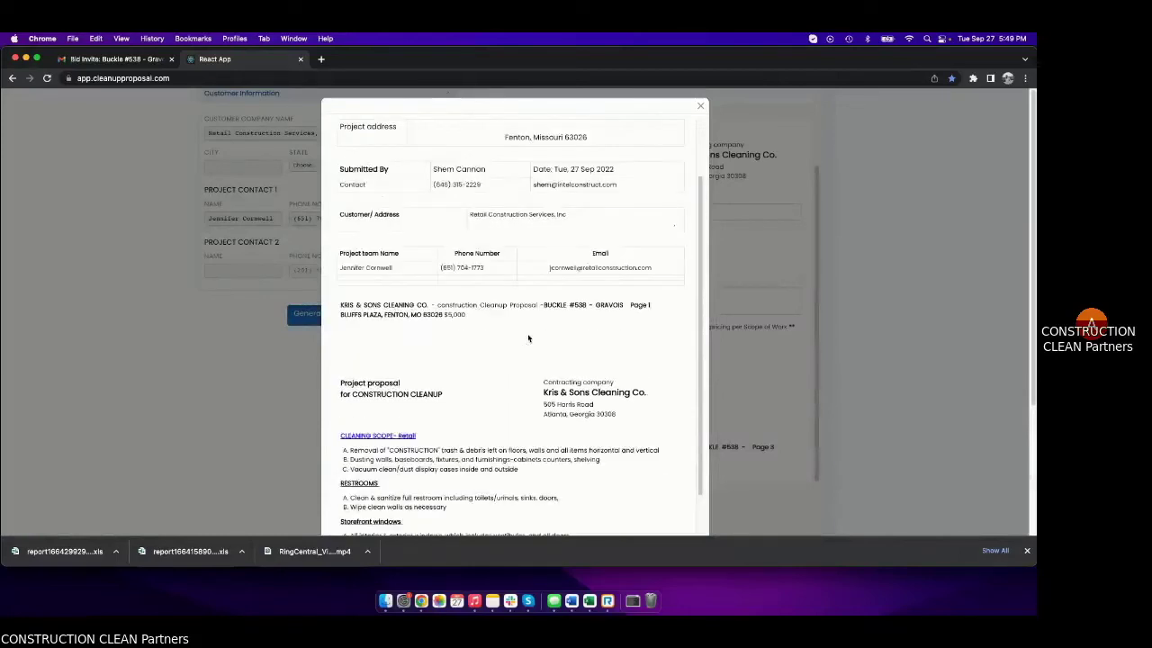
scroll(528, 339, down, 9)
scroll(529, 339, down, 1)
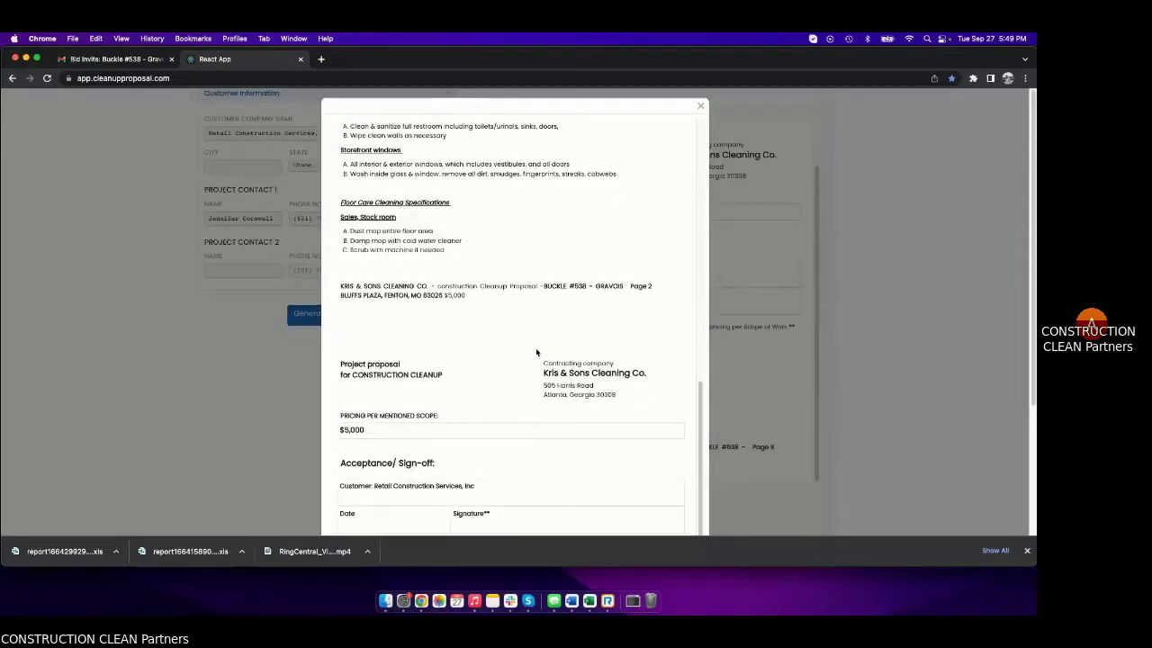
scroll(537, 352, down, 5)
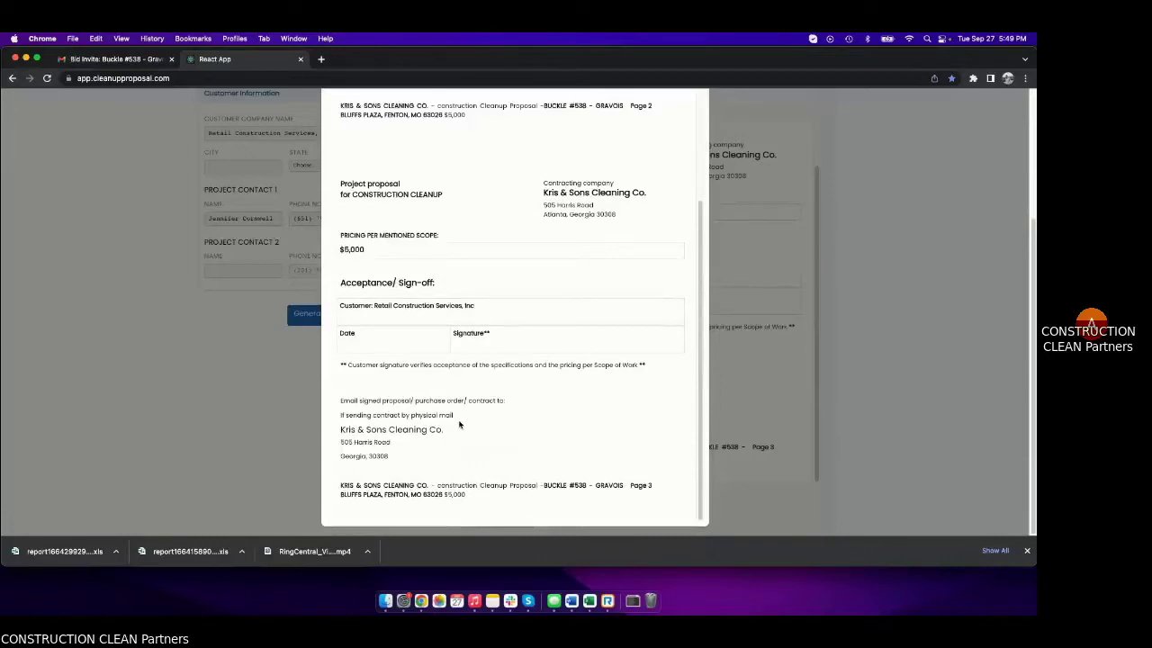
scroll(459, 425, up, 1)
scroll(475, 415, up, 10)
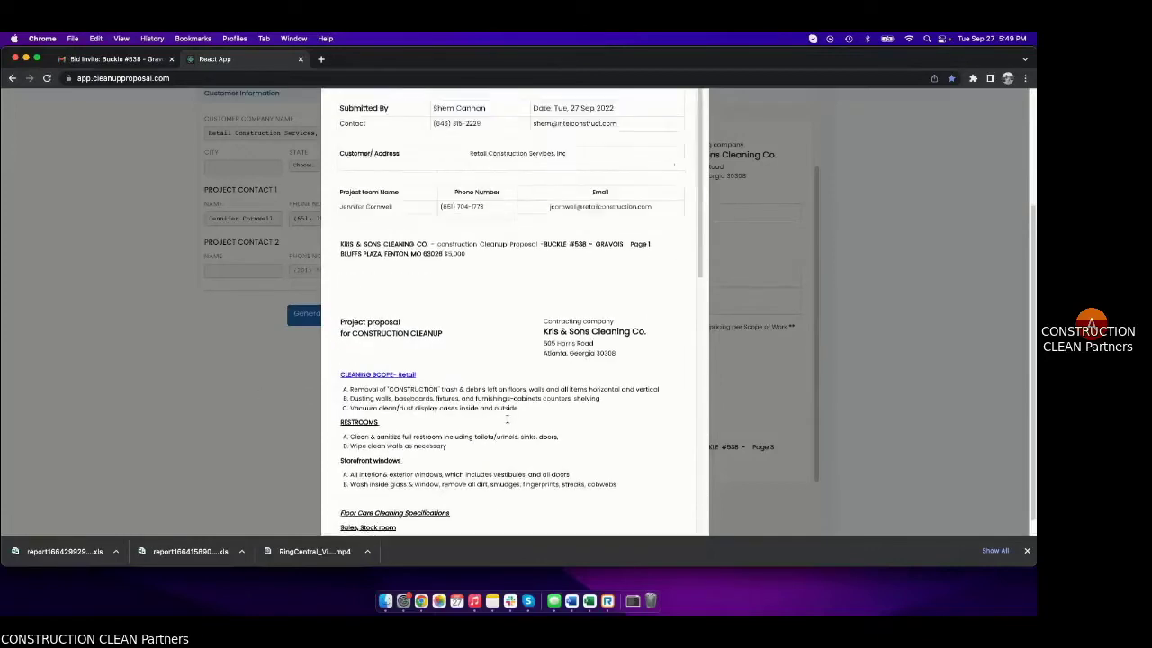
scroll(505, 352, up, 10)
click(831, 166)
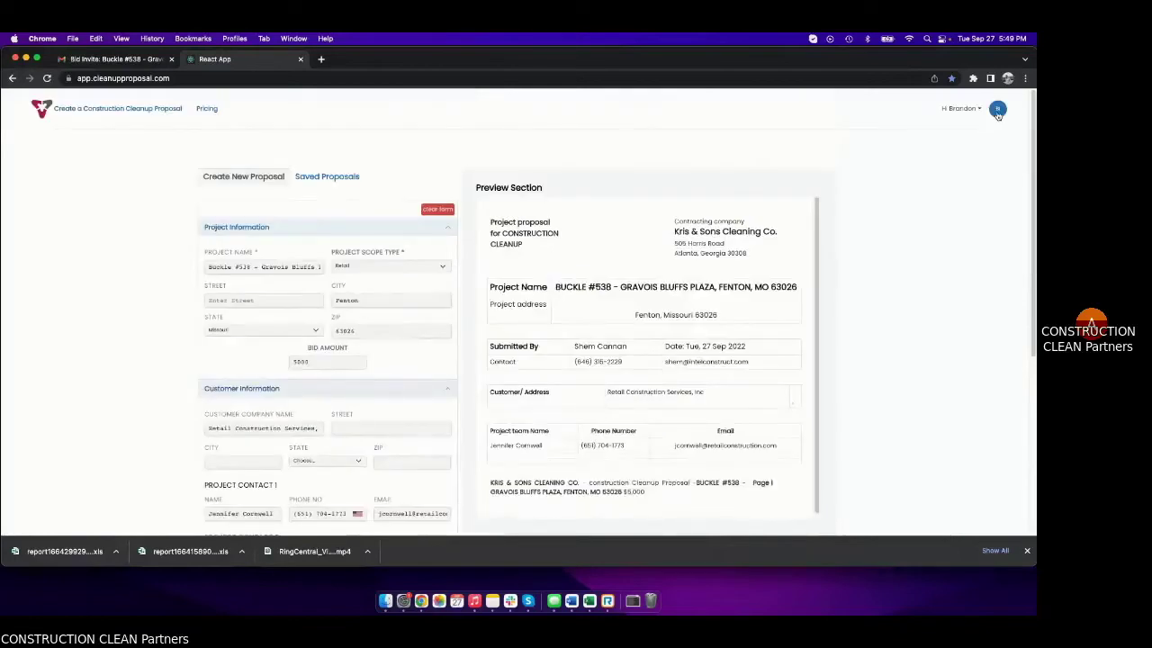
click(997, 113)
scroll(387, 335, down, 3)
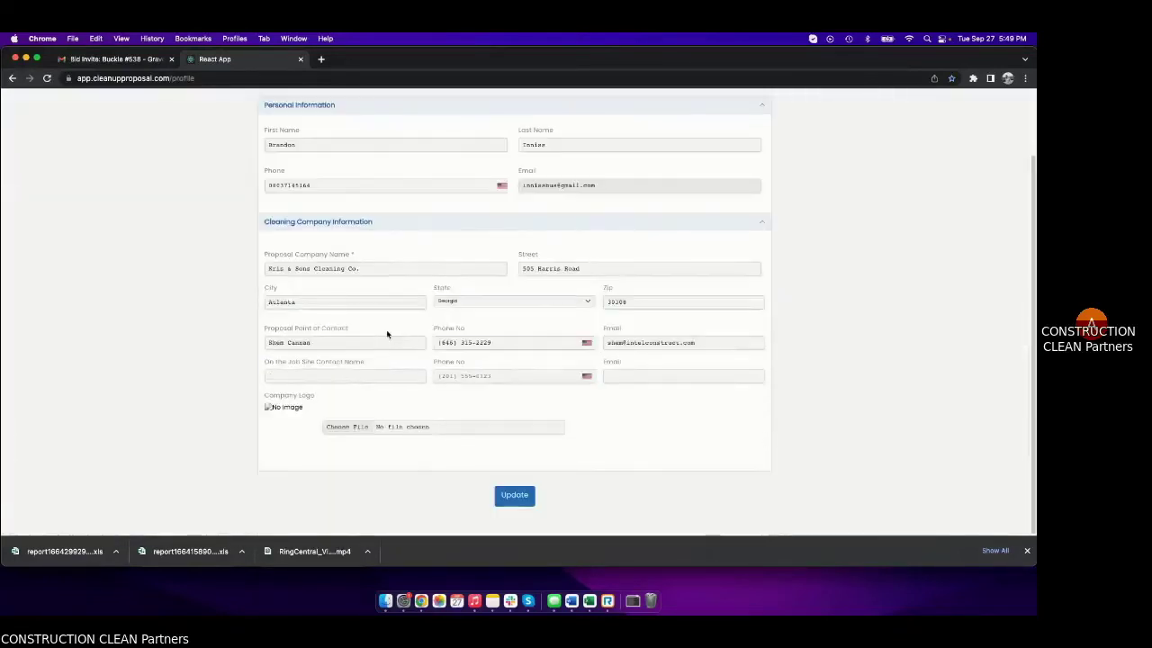
click(349, 372)
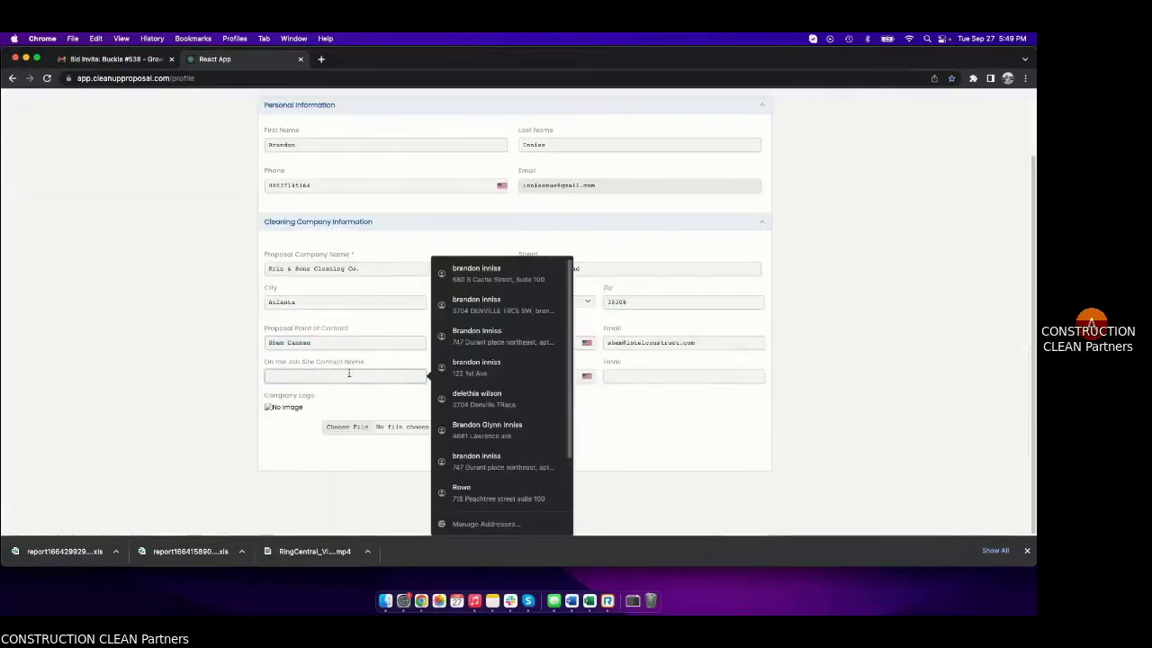
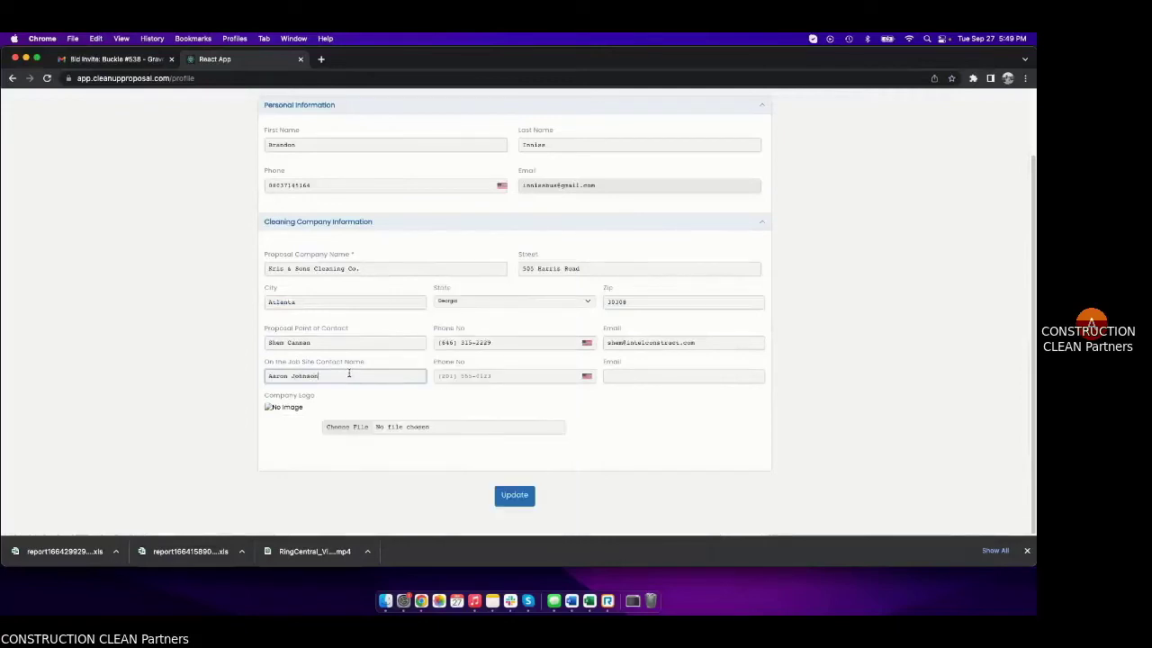
key(Tab)
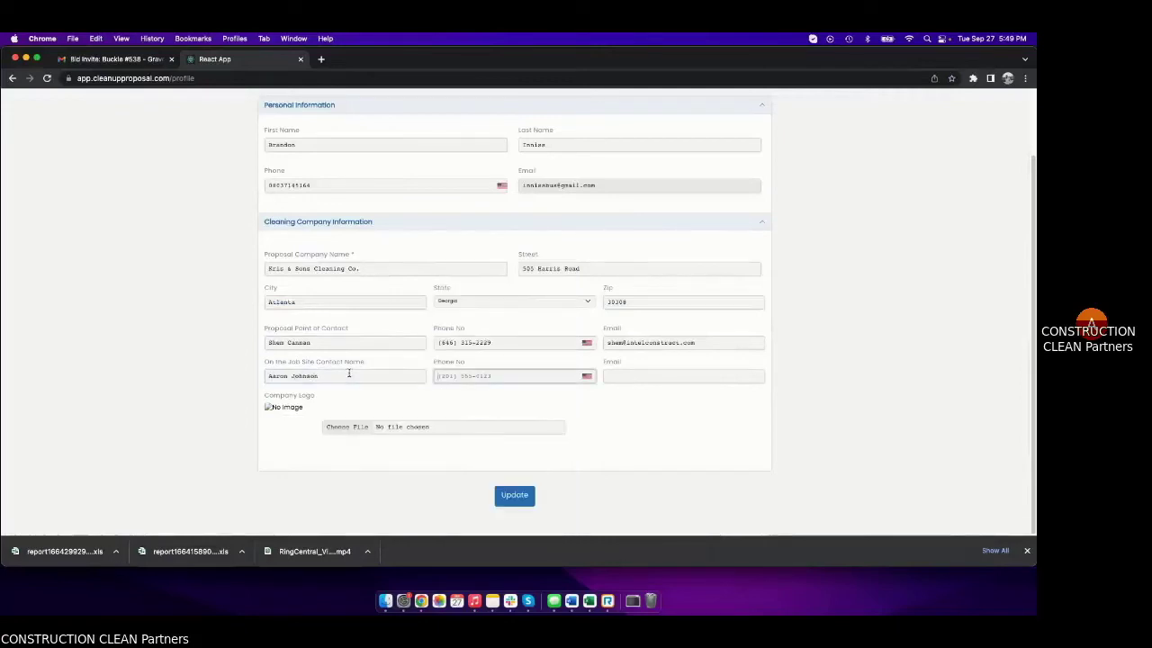
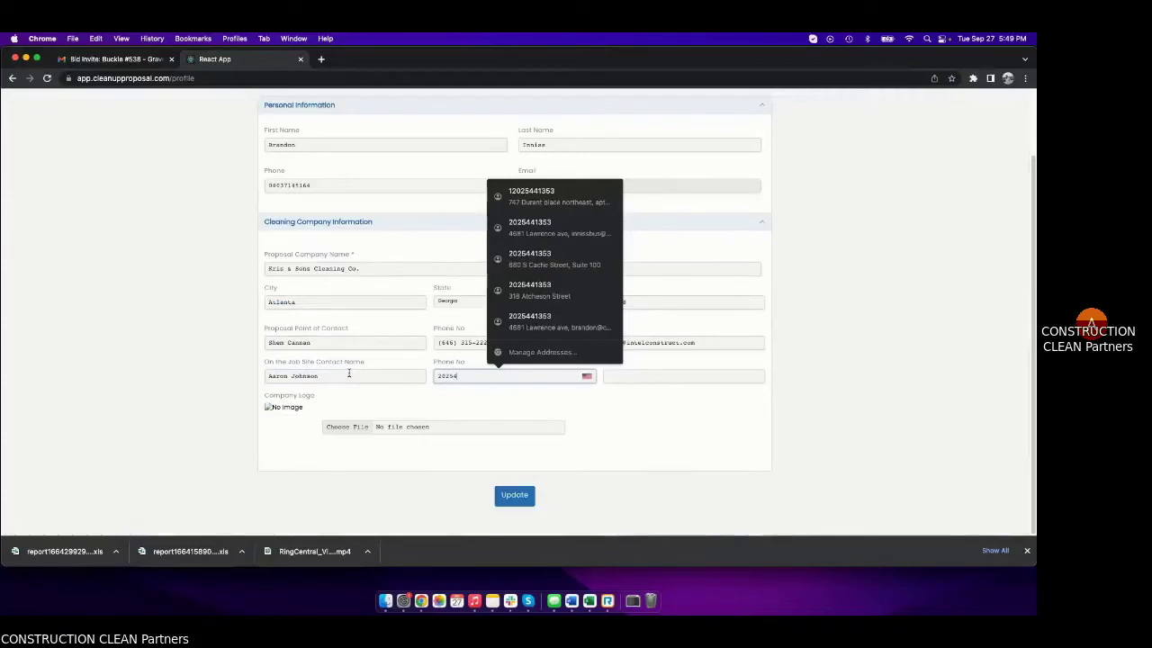
key(Tab)
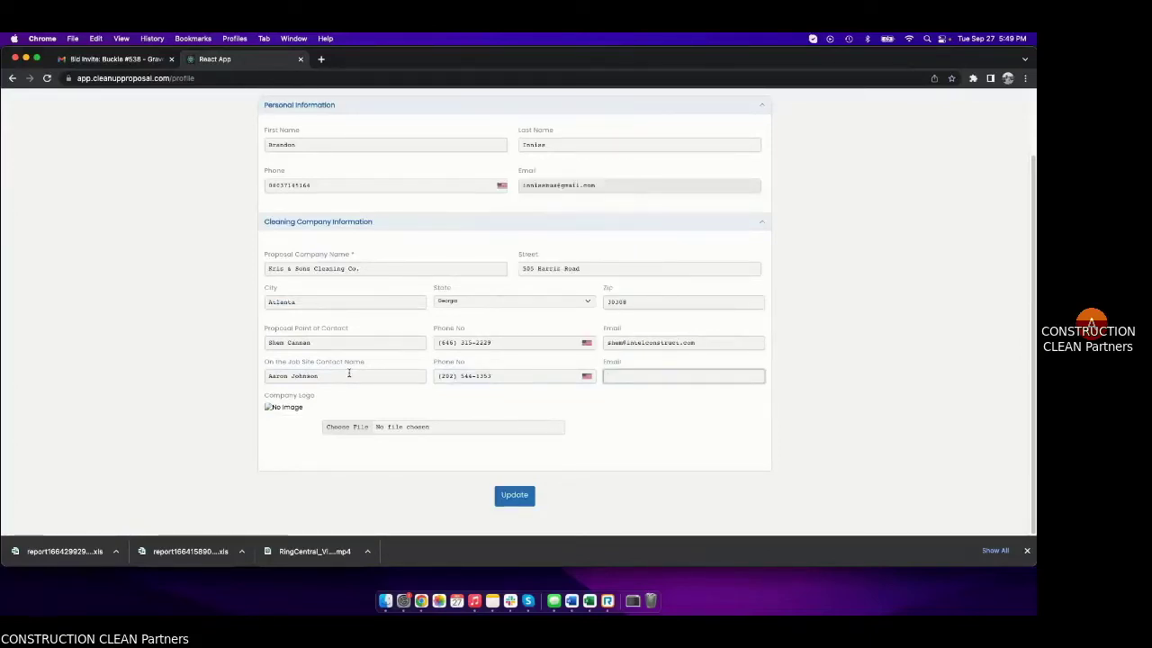
click(495, 496)
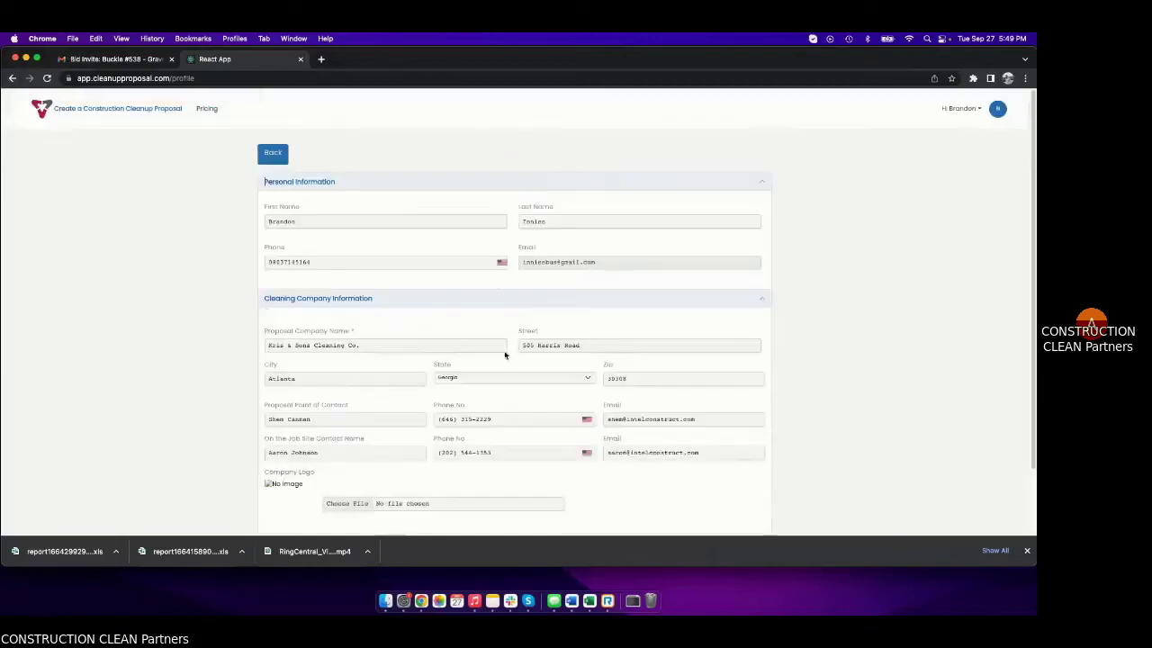
click(261, 153)
scroll(579, 324, down, 2)
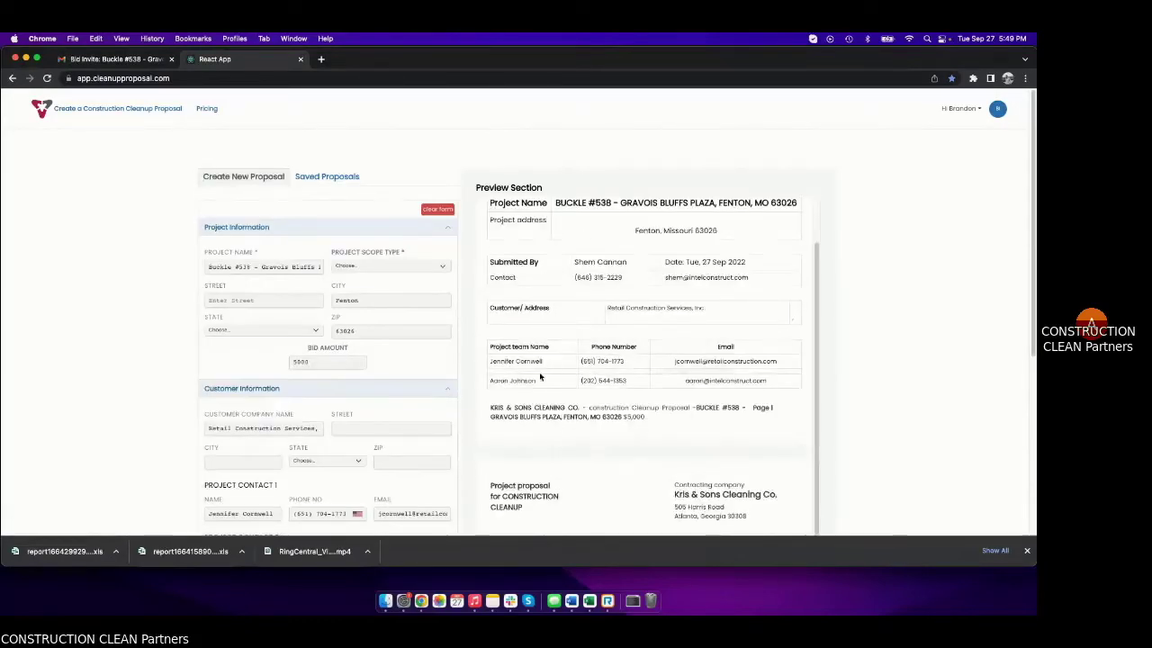
drag(581, 381, 648, 386)
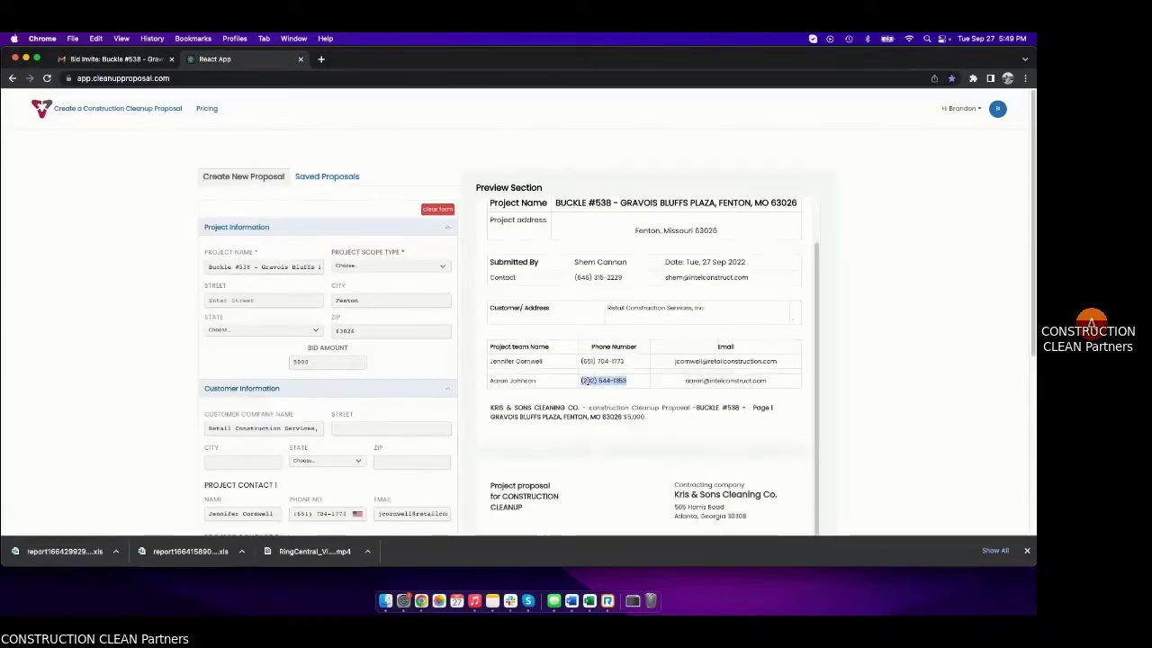
triple_click(558, 383)
scroll(550, 365, down, 2)
drag(531, 287, 718, 289)
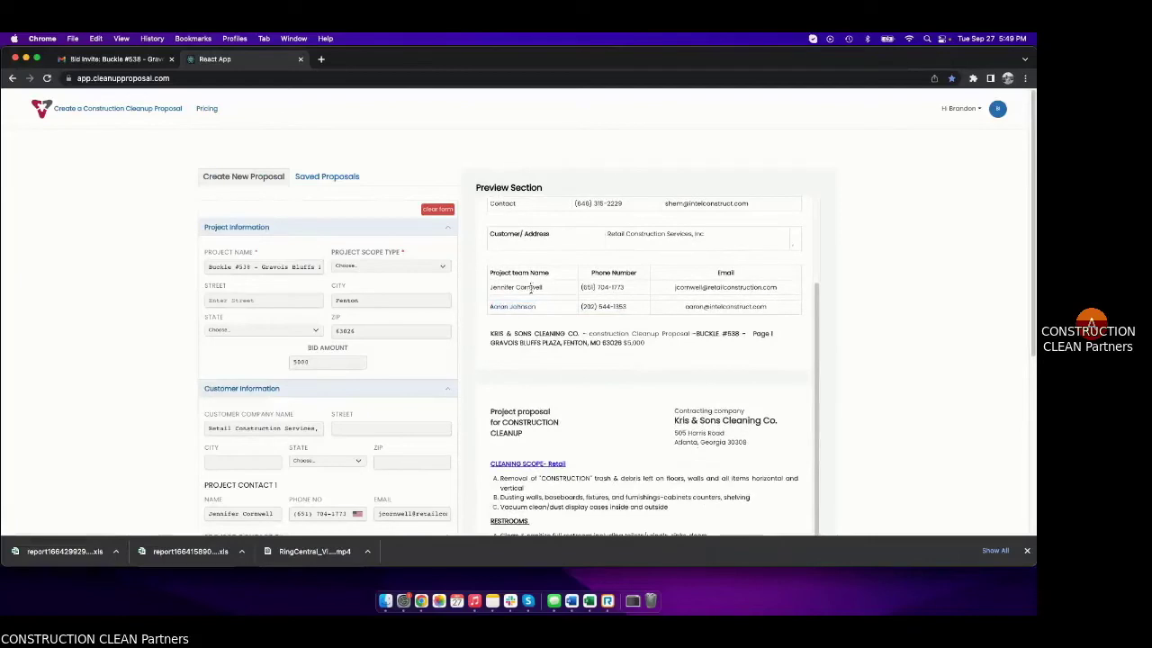
Step: Re-open the full Buckle #538 proposal preview, then close it with Esc
scroll(574, 328, up, 2)
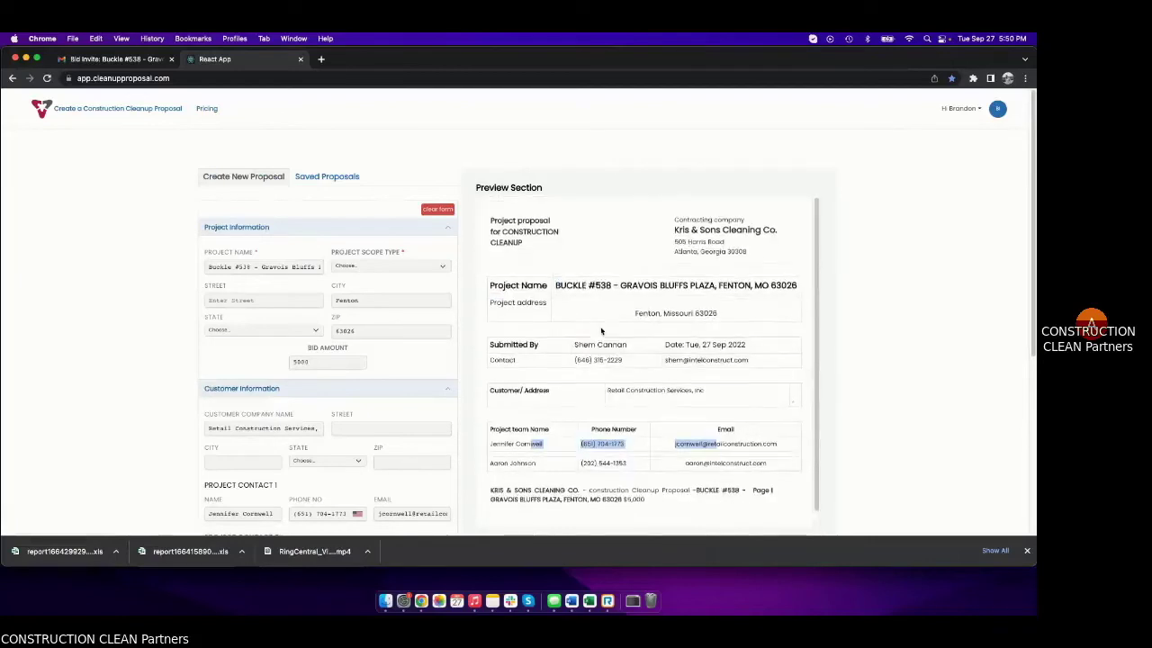
scroll(581, 328, down, 2)
scroll(589, 329, down, 3)
scroll(601, 331, down, 2)
scroll(602, 331, down, 1)
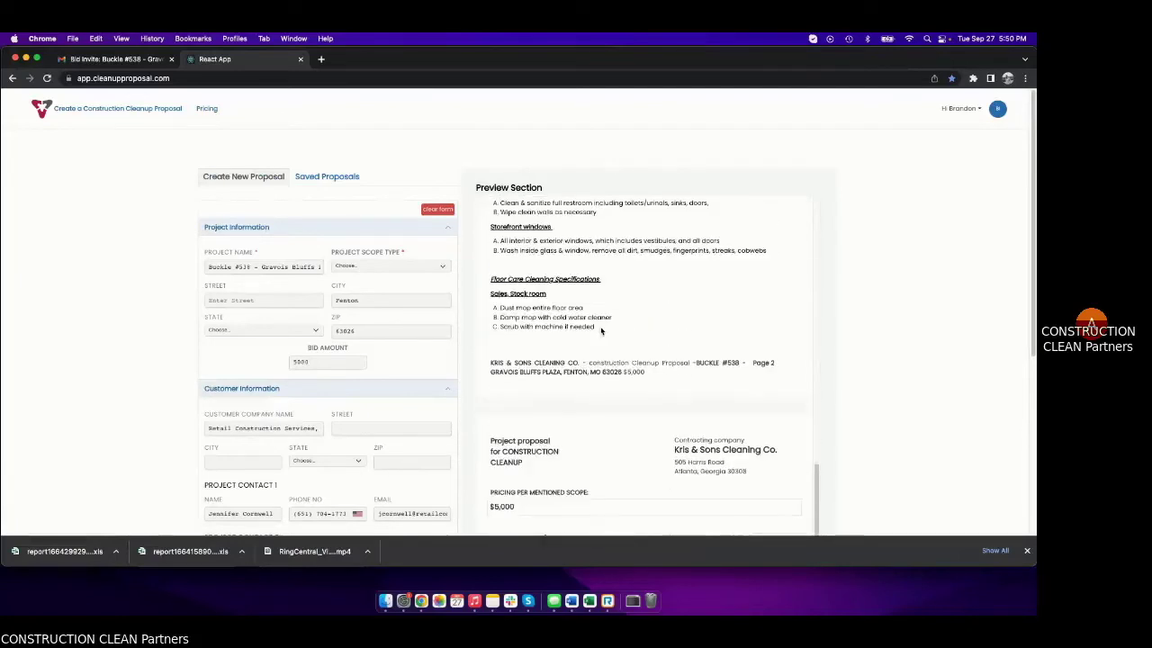
scroll(666, 347, down, 5)
scroll(686, 357, down, 2)
click(673, 497)
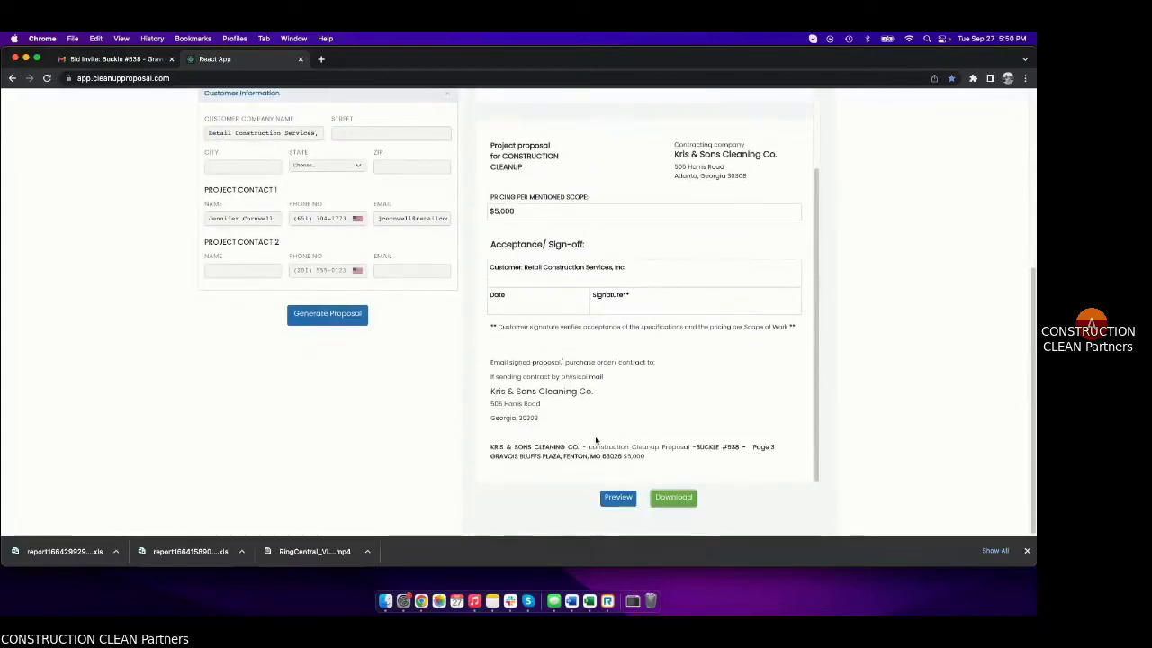
click(617, 498)
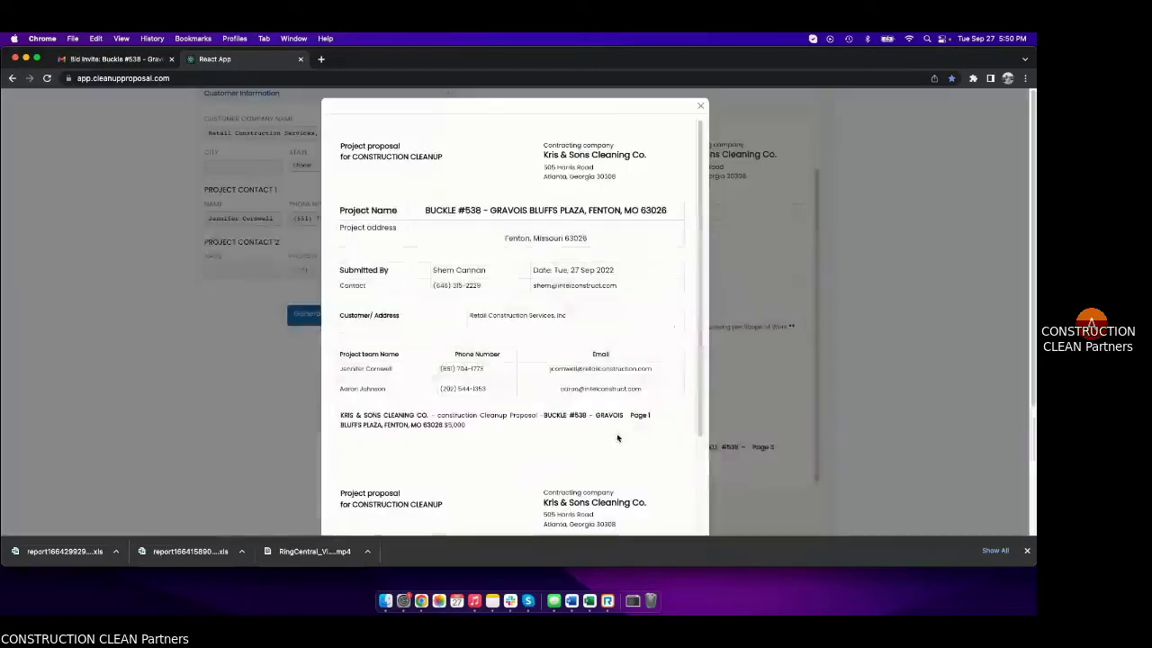
key(Escape)
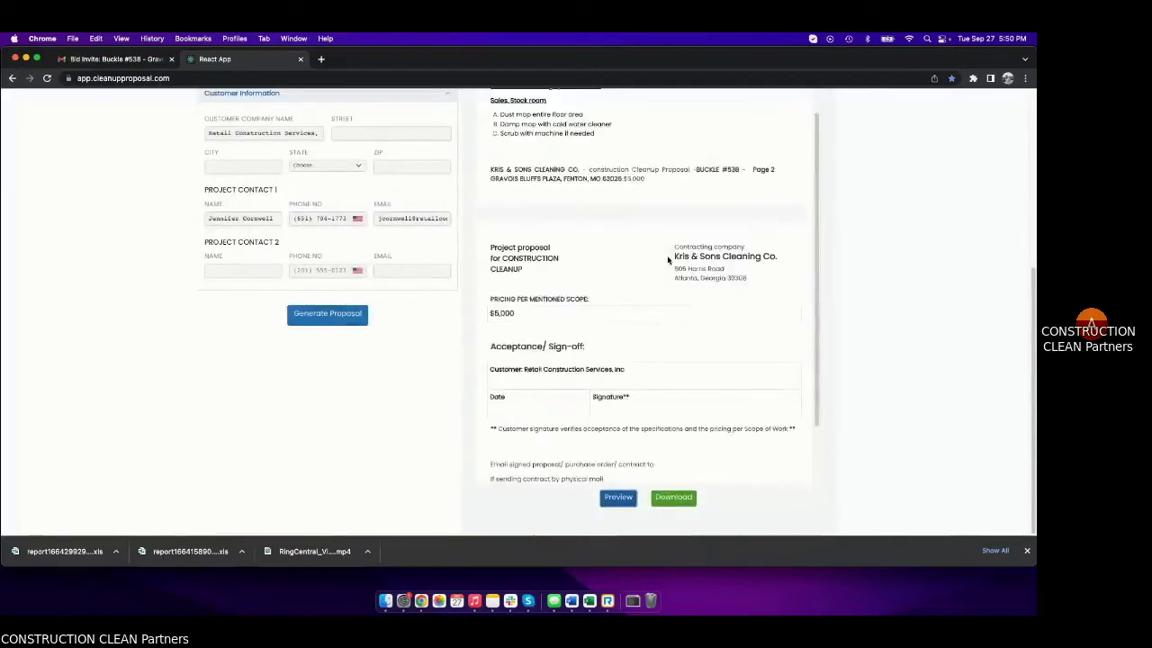
scroll(666, 260, up, 5)
scroll(674, 260, up, 1)
scroll(702, 252, up, 1)
scroll(724, 246, up, 5)
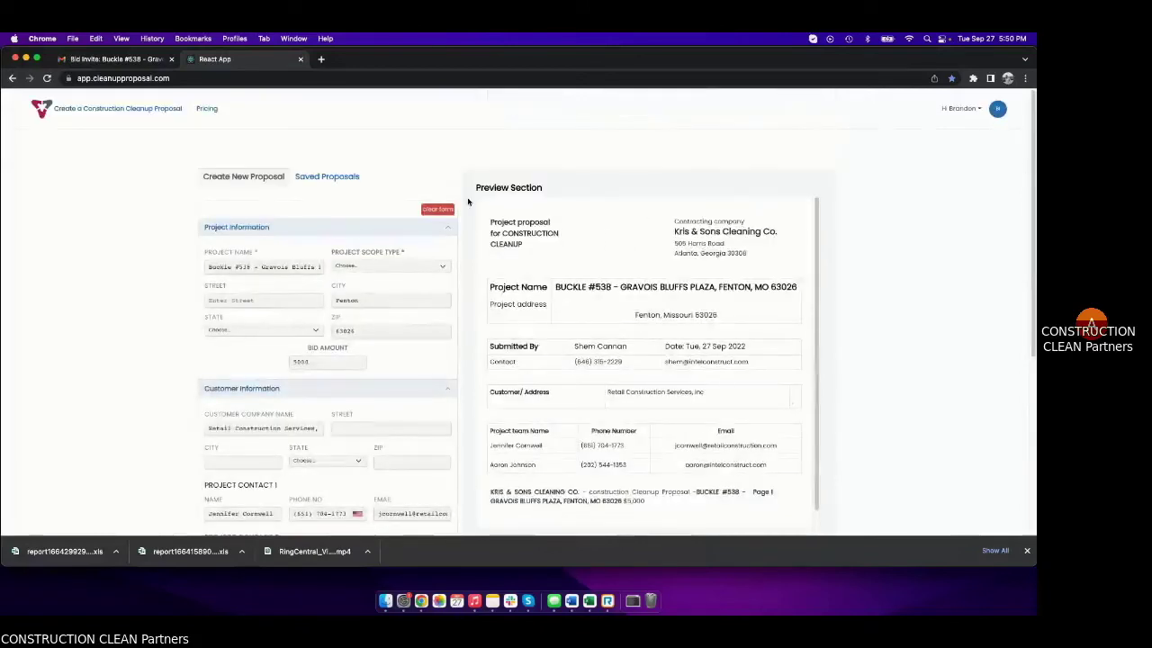
Step: From Saved Proposals, edit Blake City Homestead (after a detour to McDonalds Akron) and enter bid 252000
click(331, 177)
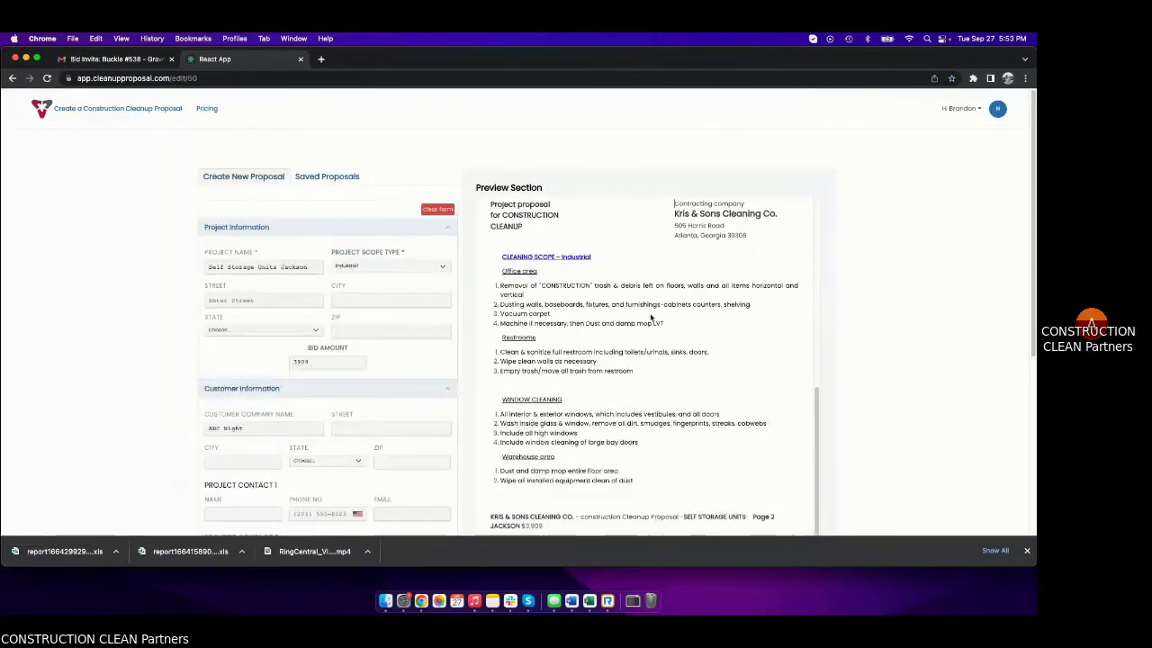
scroll(651, 317, up, 5)
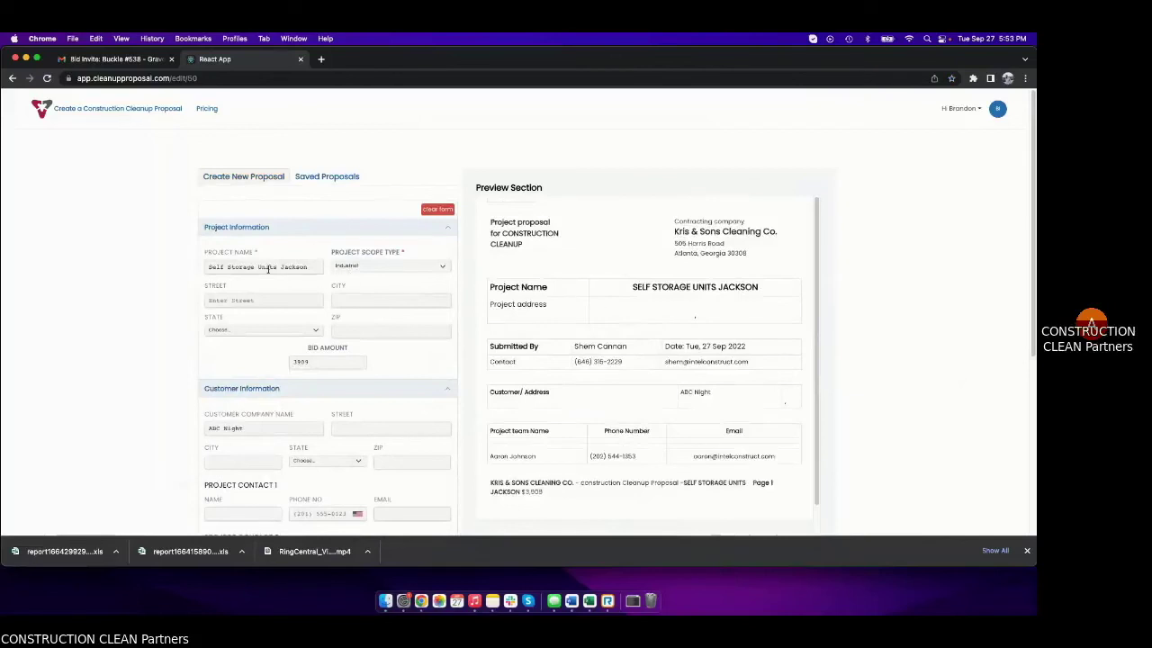
click(321, 179)
click(375, 239)
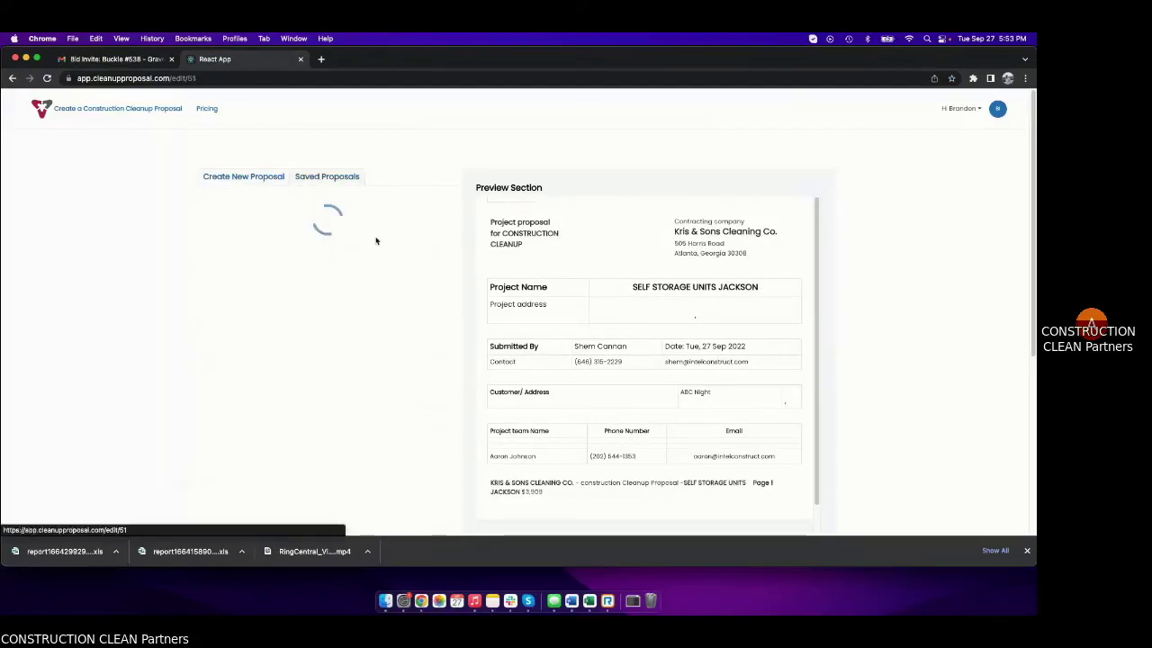
click(307, 179)
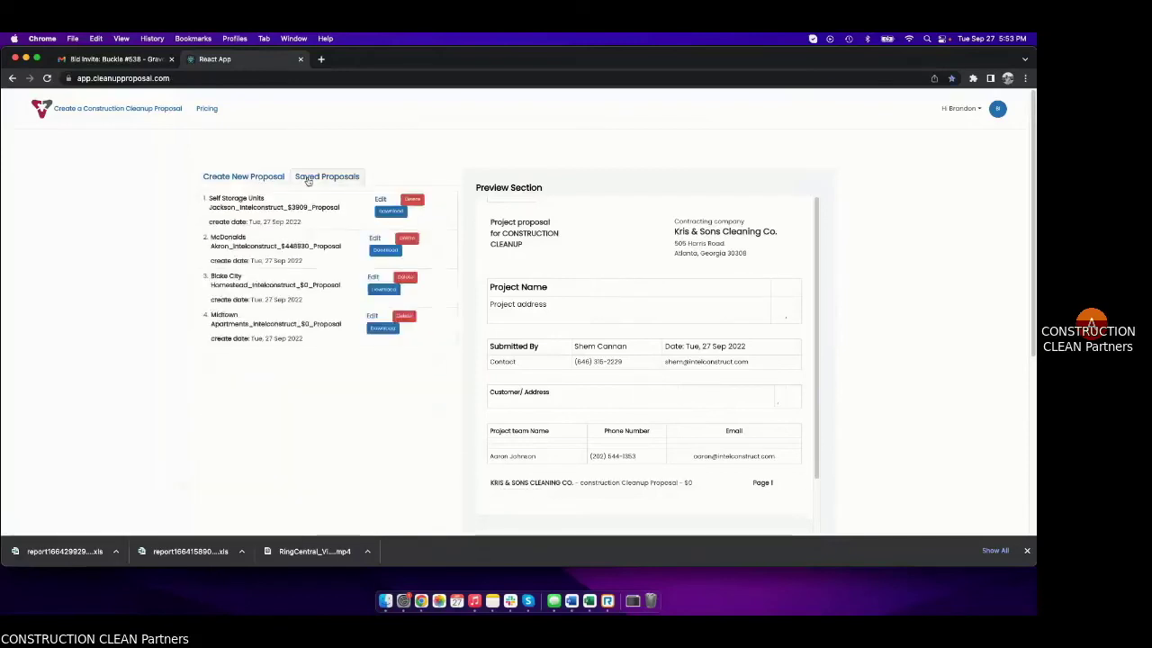
click(372, 277)
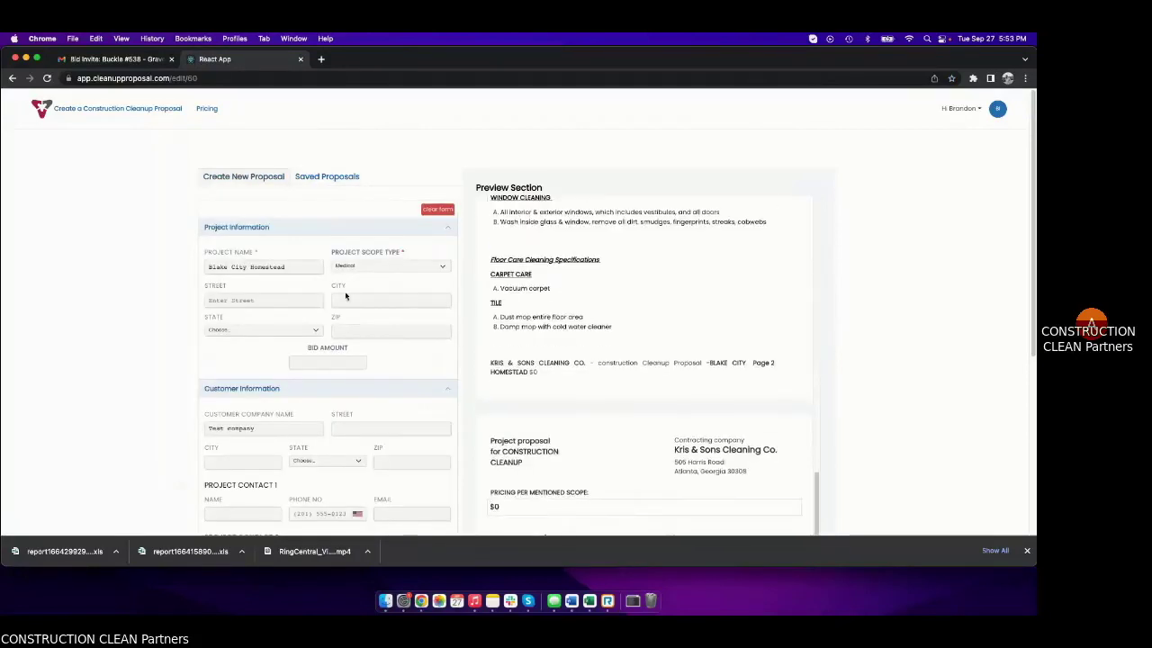
click(320, 360)
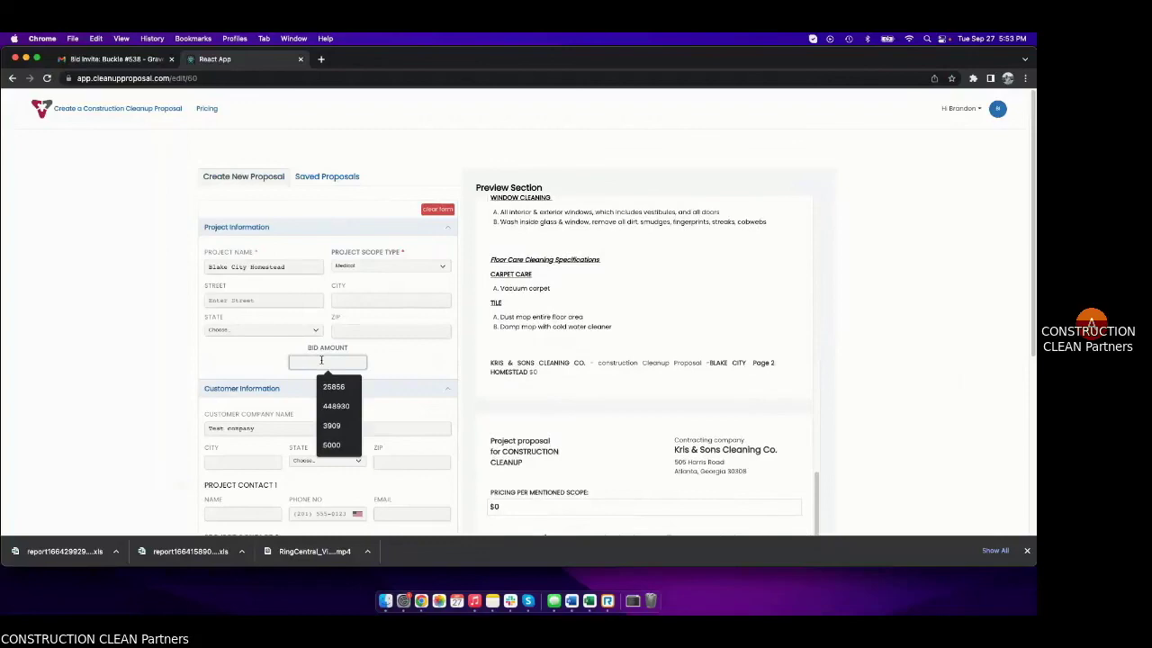
text(252000)
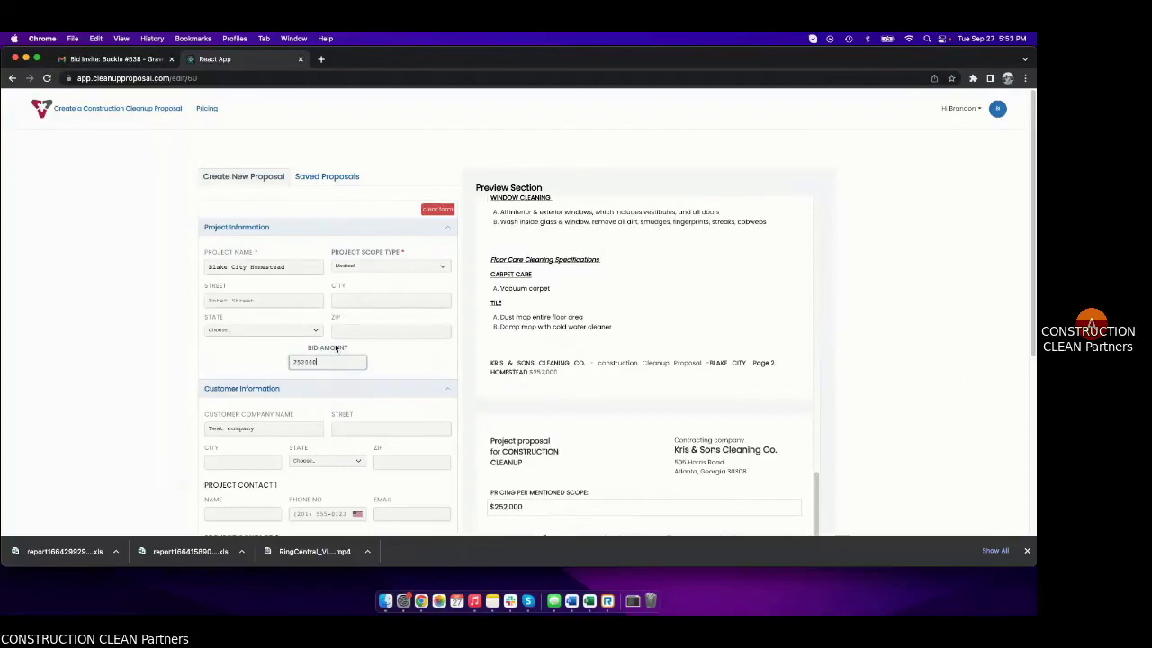